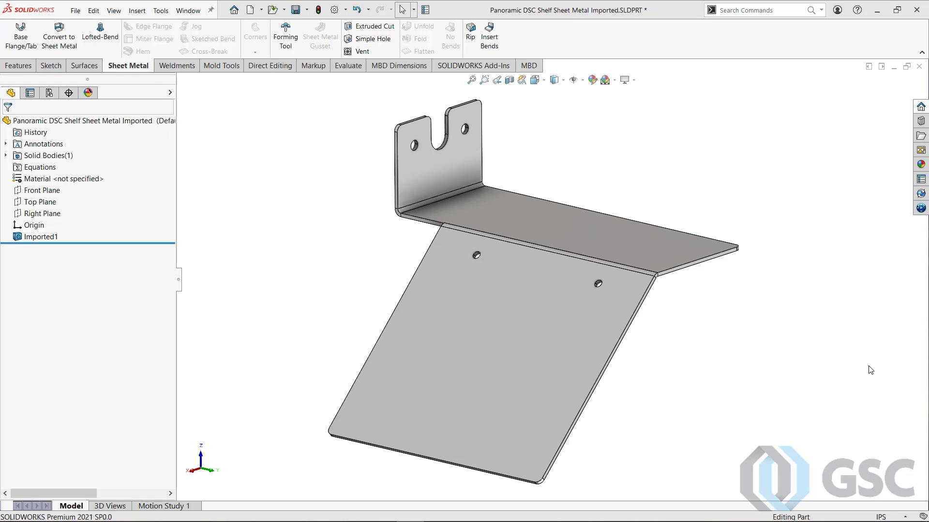
scroll(407, 222, down, 2)
scroll(431, 233, down, 2)
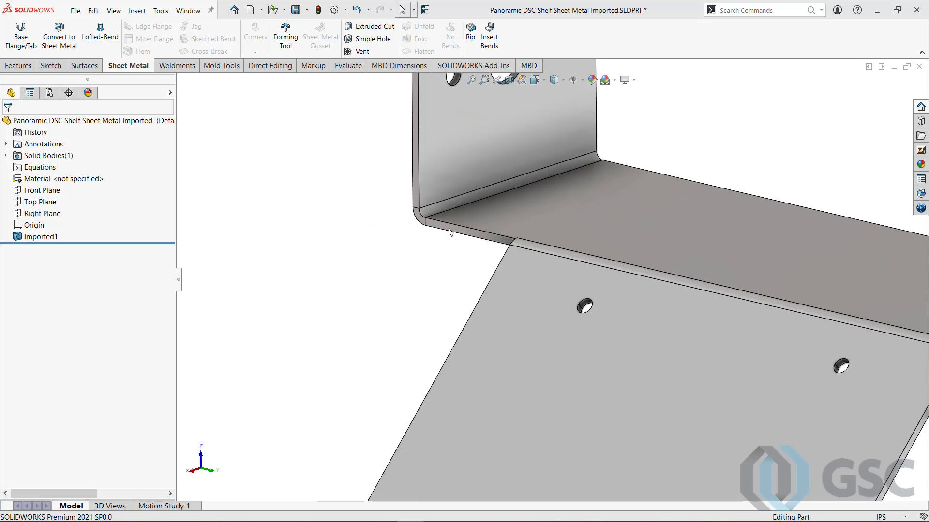
scroll(449, 232, down, 2)
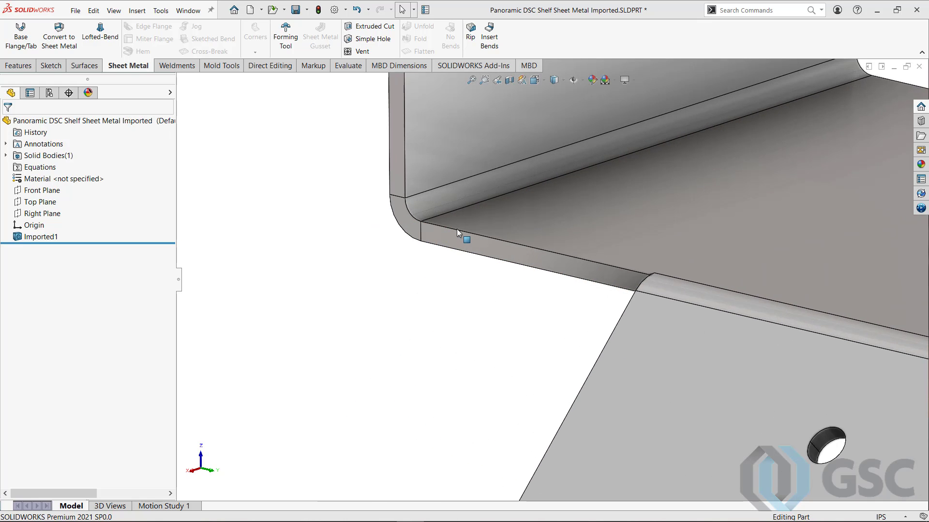
Inspect the sheet thickness and faces at the fold corner and bend junction.
click(420, 233)
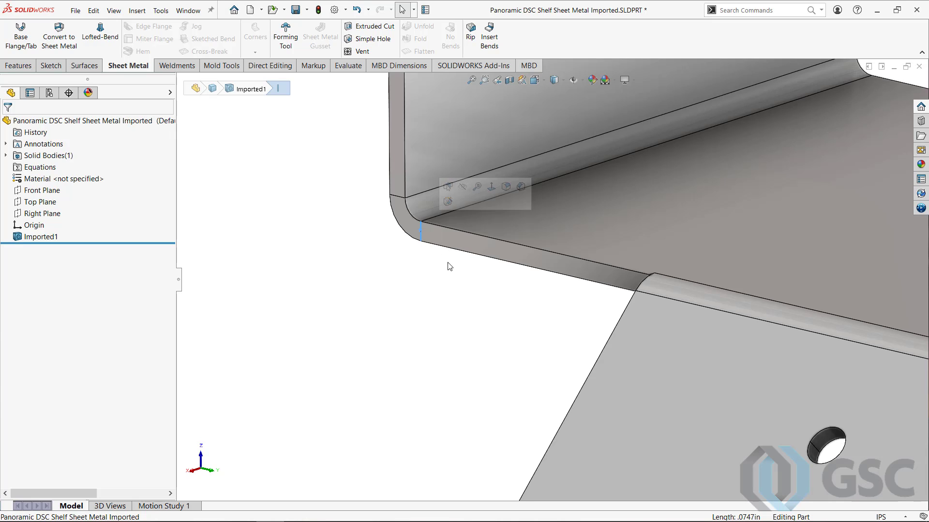
scroll(445, 266, up, 3)
scroll(472, 284, up, 3)
scroll(514, 307, up, 3)
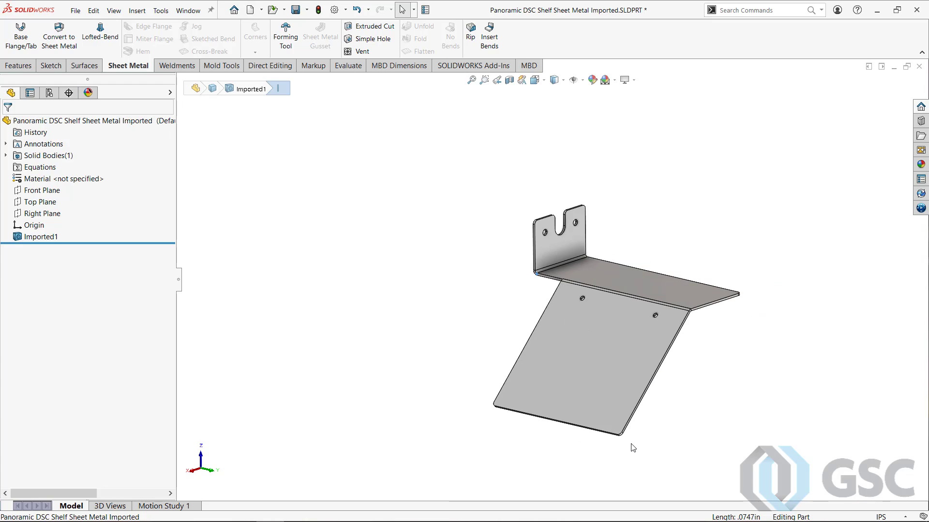
scroll(630, 445, down, 3)
scroll(607, 384, down, 3)
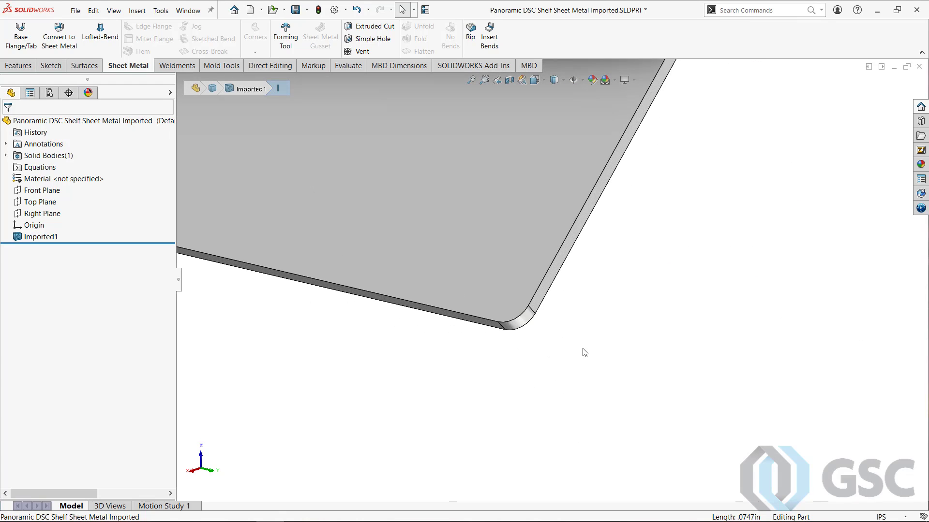
click(535, 314)
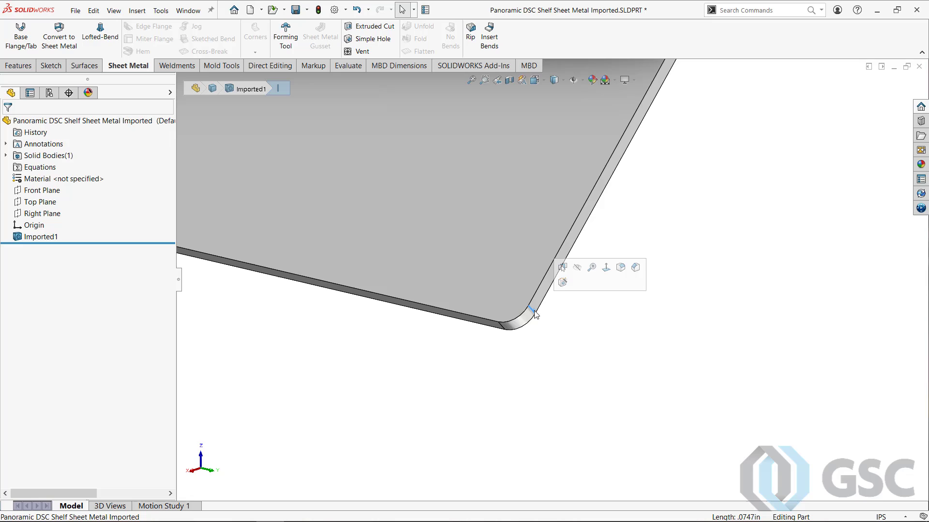
scroll(526, 280, up, 2)
scroll(512, 221, up, 3)
scroll(522, 196, up, 3)
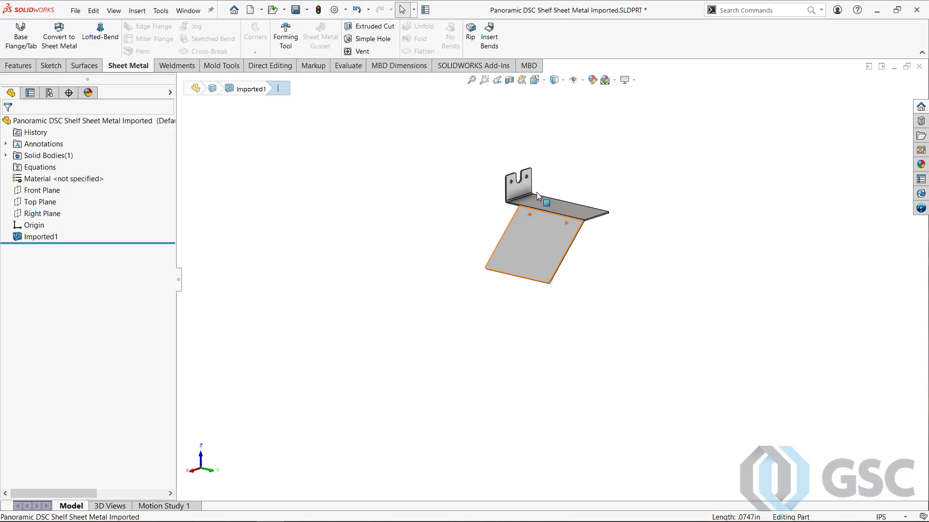
scroll(547, 211, up, 2)
scroll(565, 266, down, 2)
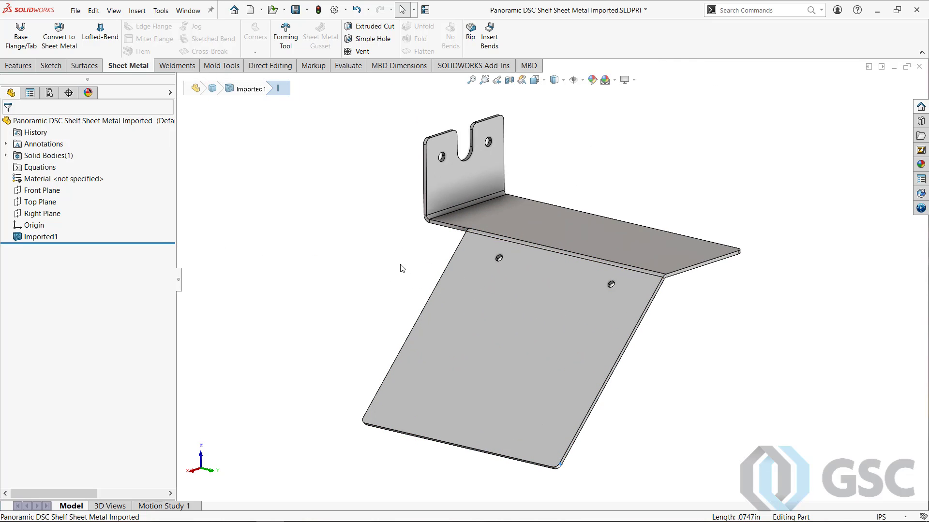
click(422, 256)
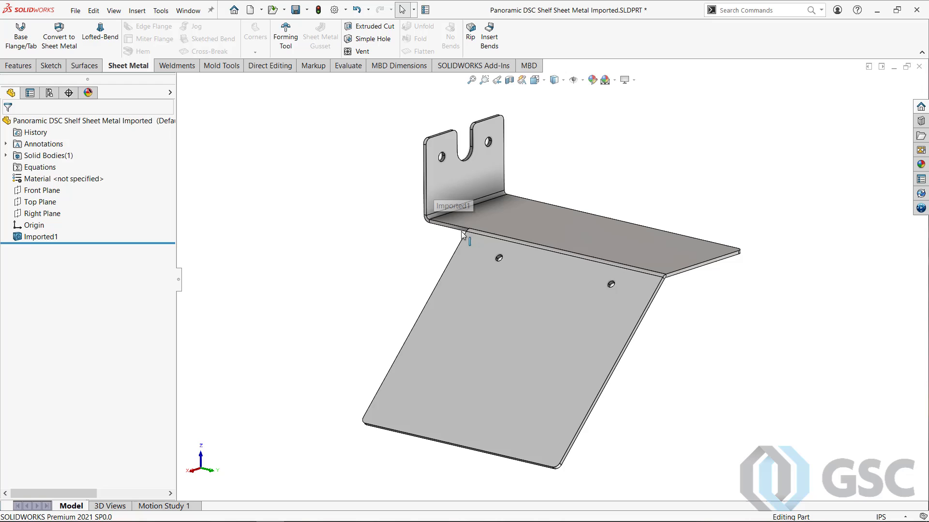
scroll(470, 238, down, 3)
scroll(501, 242, down, 2)
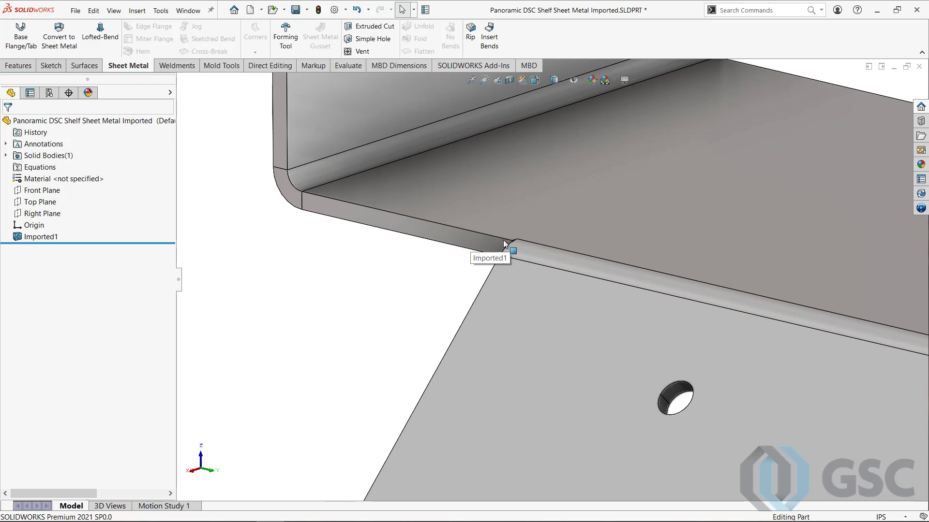
scroll(506, 246, down, 2)
mouse_move(522, 252)
middle_down()
mouse_move(551, 286)
mouse_move(558, 261)
middle_up()
scroll(558, 261, down, 2)
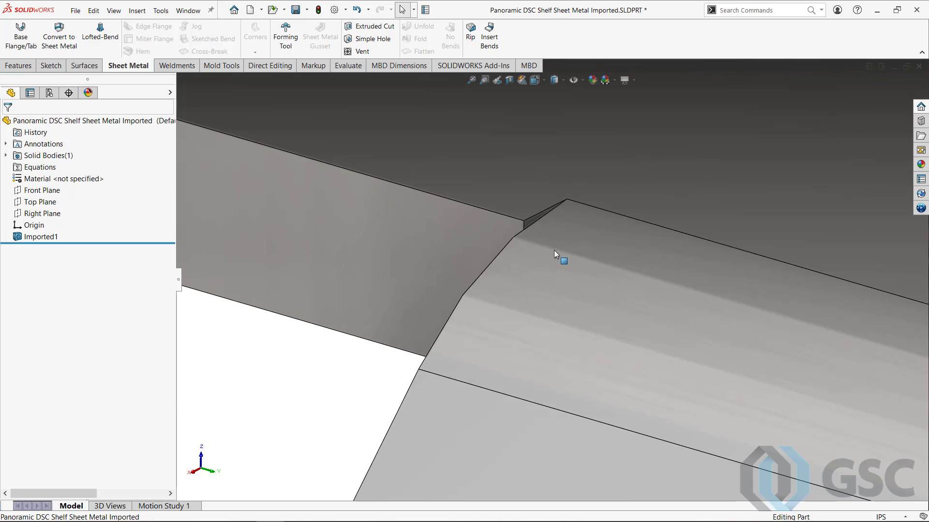
scroll(553, 250, down, 2)
click(520, 204)
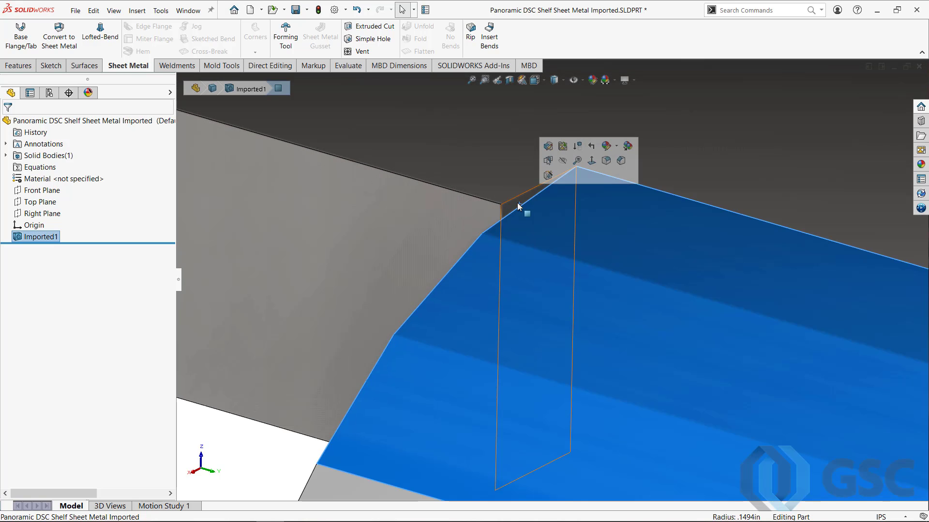
click(518, 206)
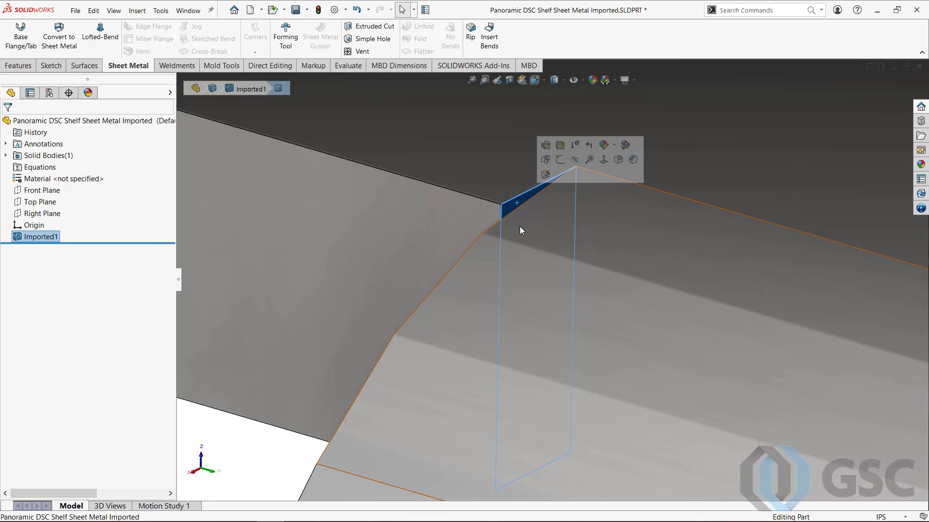
scroll(538, 282, up, 3)
middle_drag(538, 281, 513, 296)
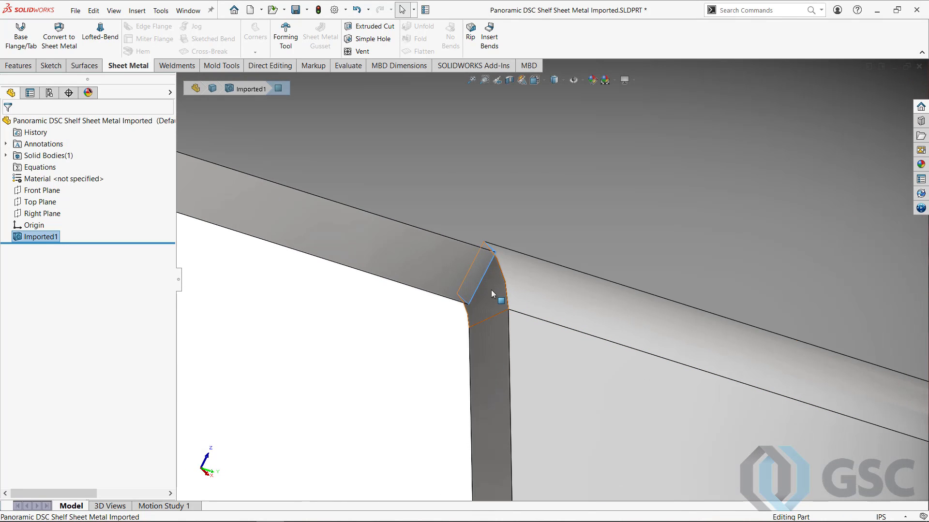
click(491, 289)
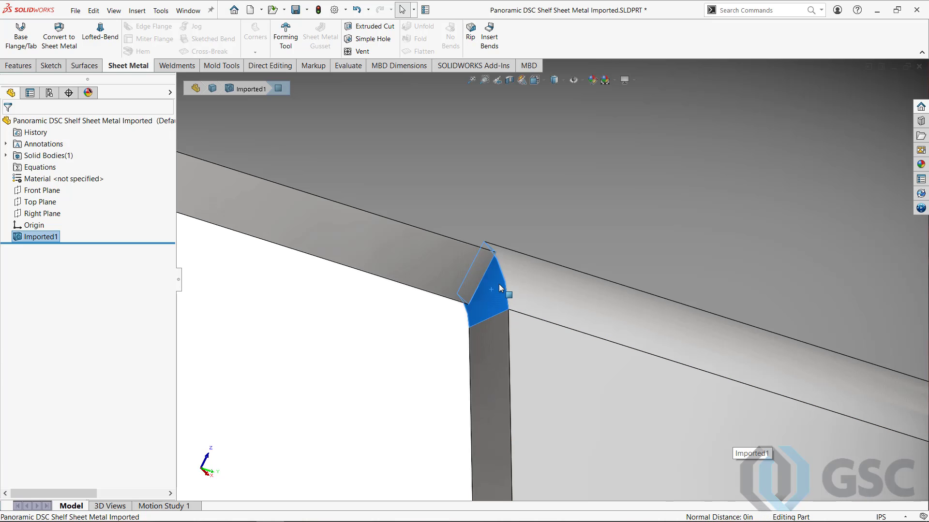
scroll(565, 288, up, 2)
scroll(565, 287, up, 2)
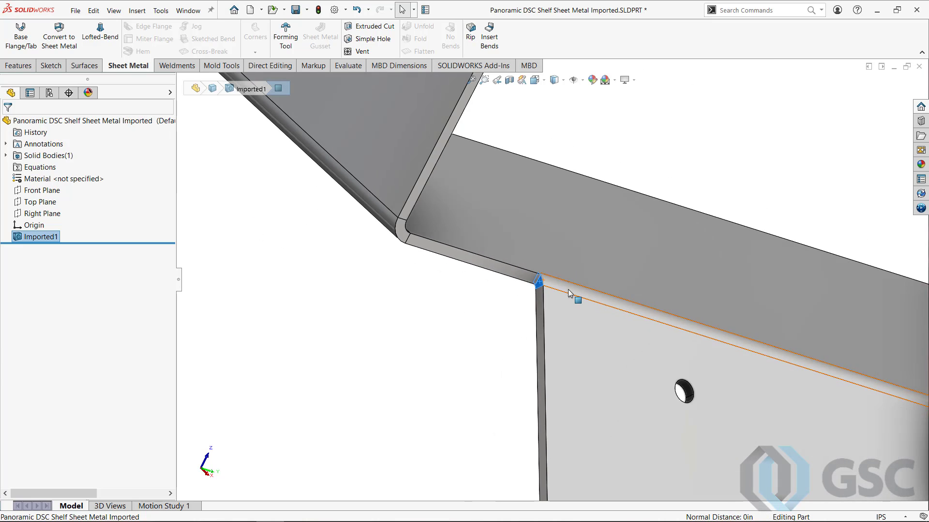
scroll(573, 298, up, 3)
scroll(591, 310, up, 2)
scroll(596, 315, up, 1)
middle_drag(596, 316, 500, 270)
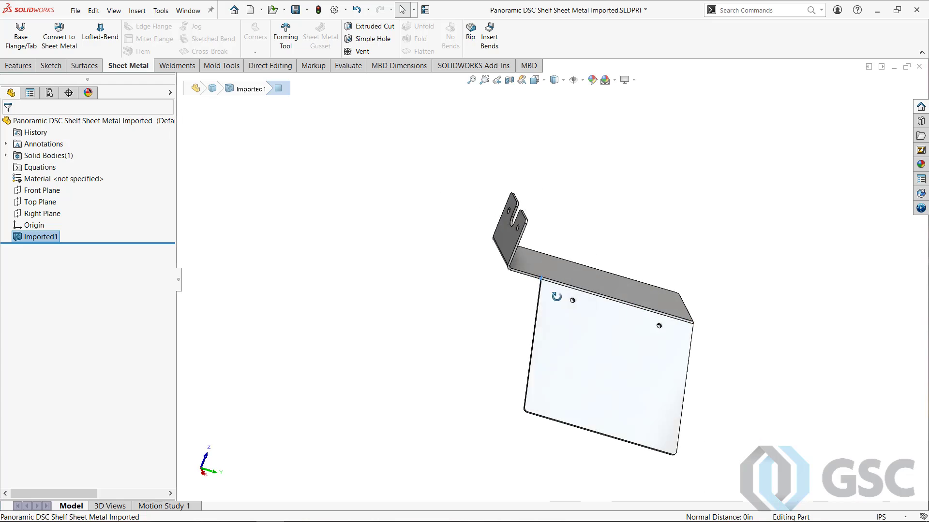
scroll(624, 321, down, 2)
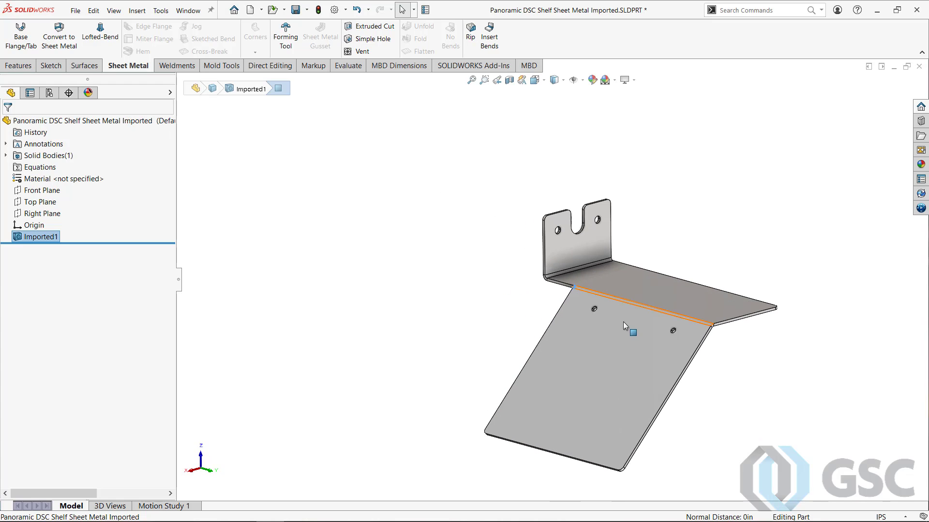
scroll(651, 332, down, 2)
scroll(649, 331, down, 2)
scroll(634, 320, down, 2)
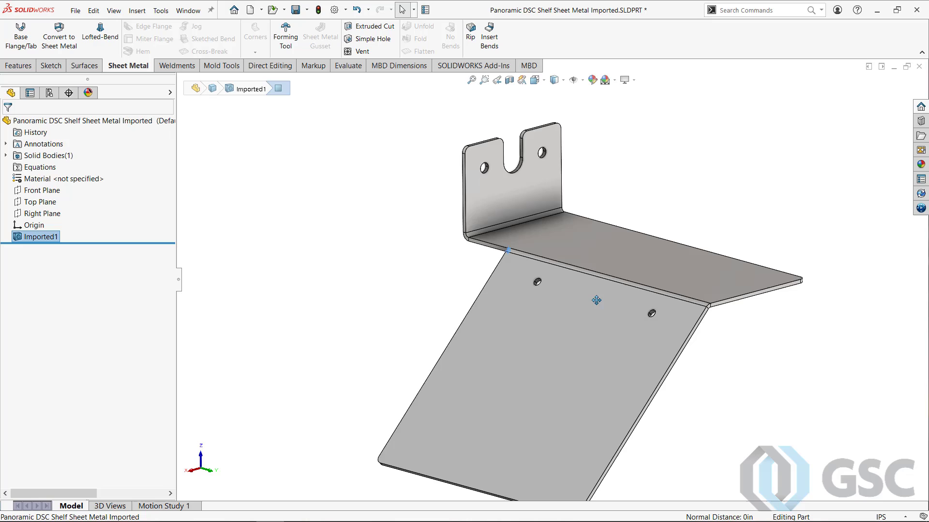
scroll(508, 291, up, 2)
click(408, 277)
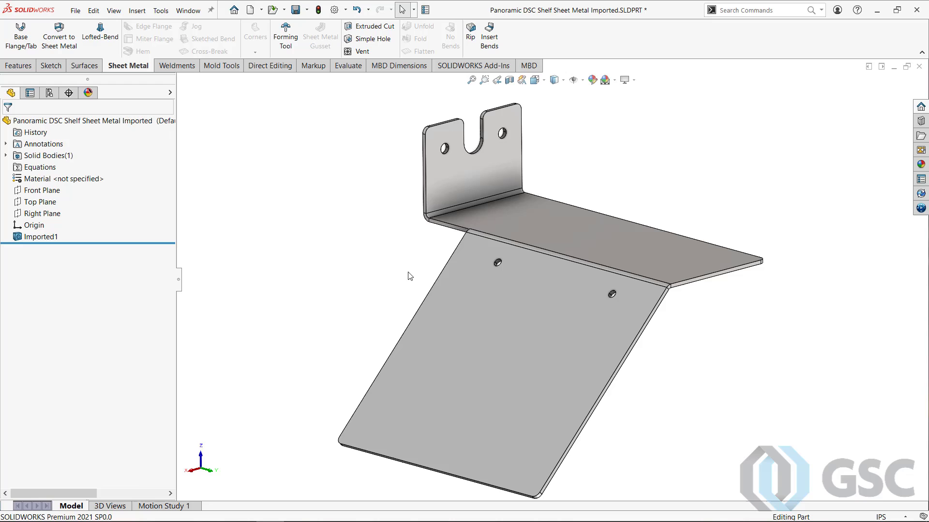
Run Insert Bends with the vertical flange fixed and a 0.0747in bend radius, which fails.
click(486, 28)
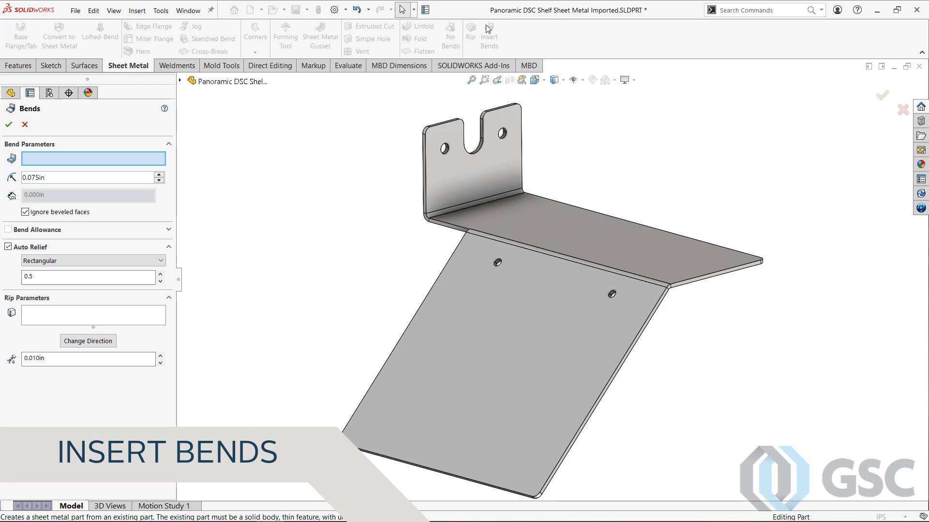
click(465, 169)
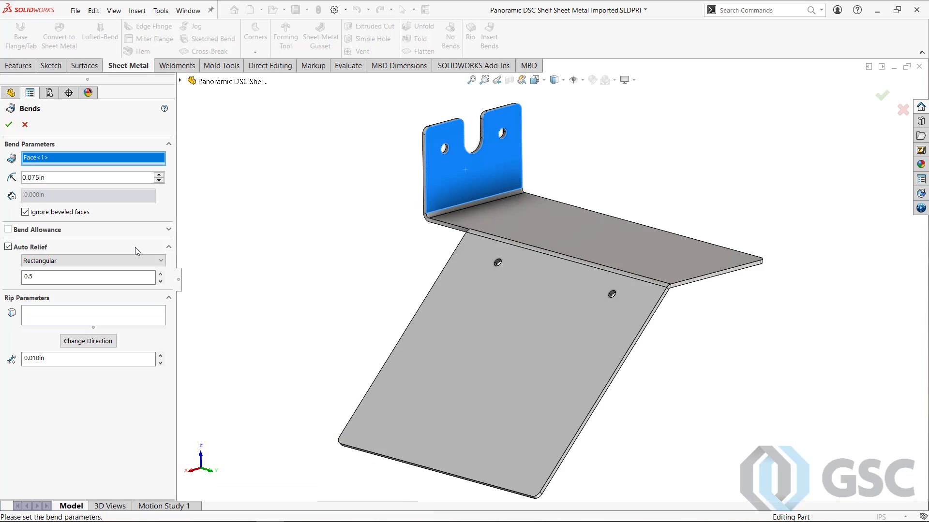
click(39, 177)
key(BackSpace)
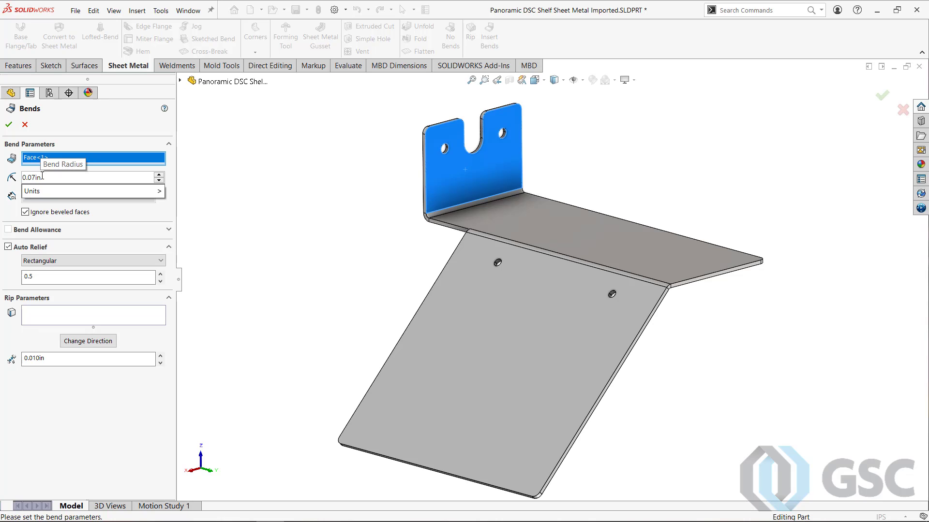
text(47)
mouse_move(87, 191)
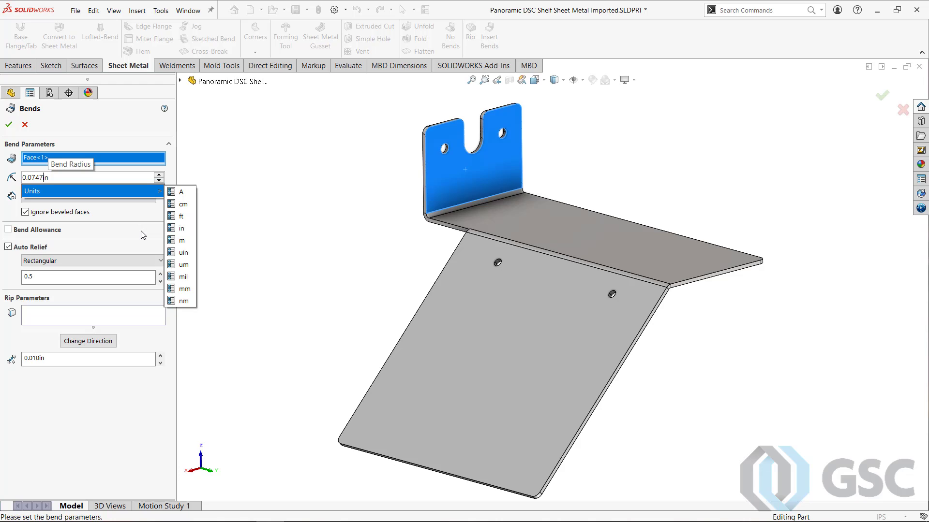
key(Tab)
click(9, 125)
click(10, 125)
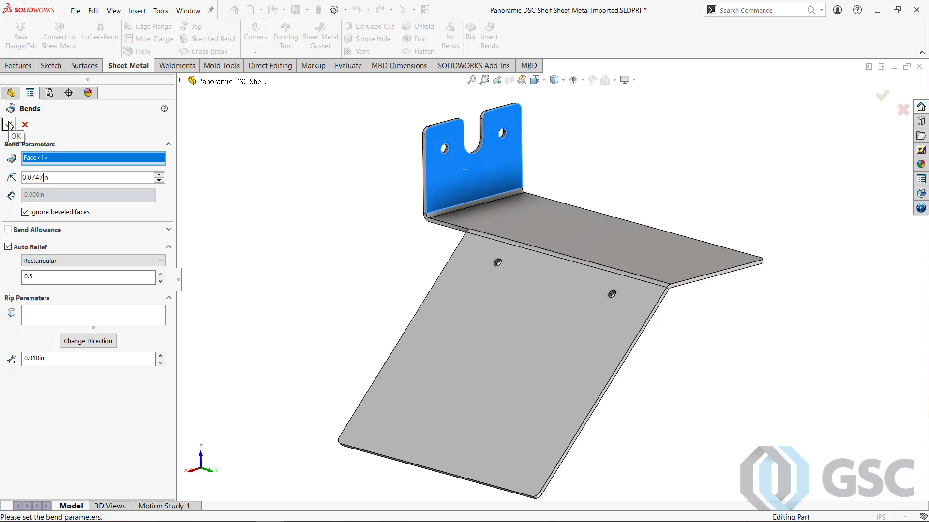
click(10, 126)
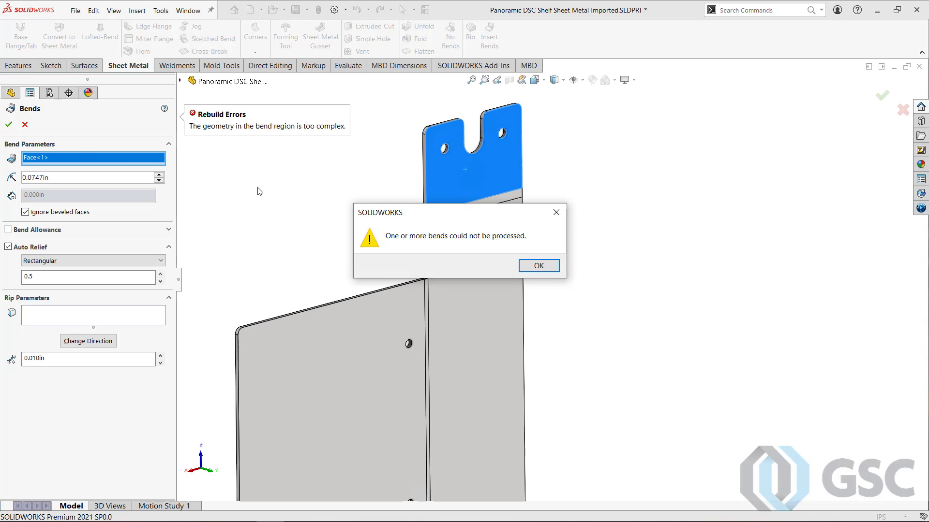
Dismiss the bend warning and undo the failed Insert Bends back to the imported body.
click(537, 266)
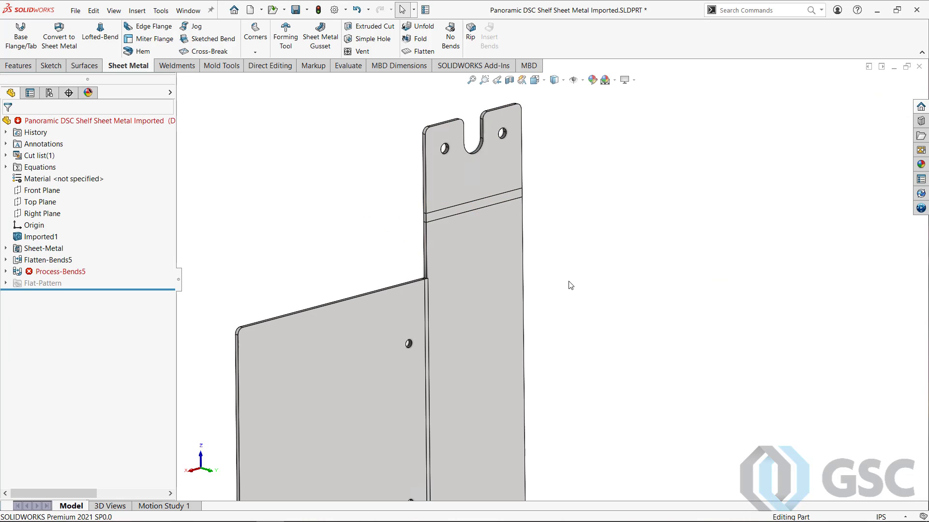
scroll(412, 278, down, 3)
scroll(466, 280, down, 2)
scroll(527, 293, down, 2)
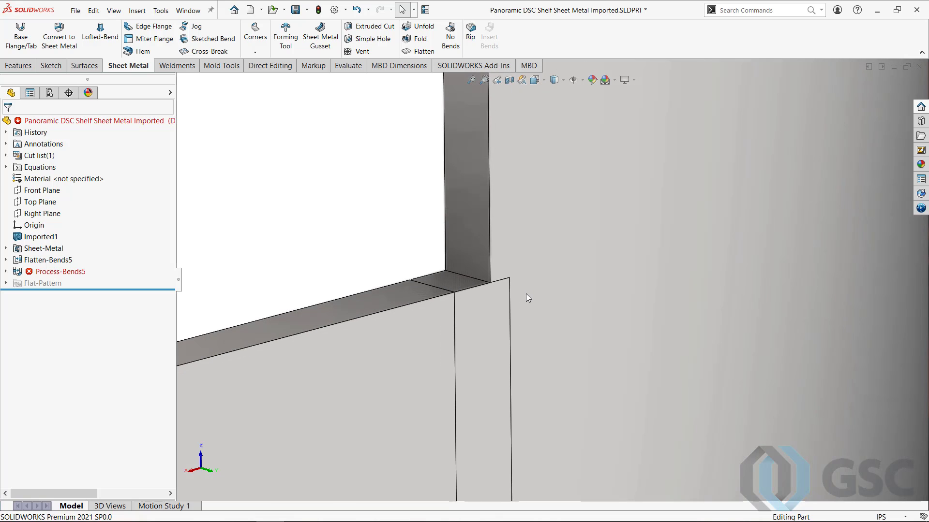
scroll(525, 294, down, 2)
middle_drag(502, 290, 514, 291)
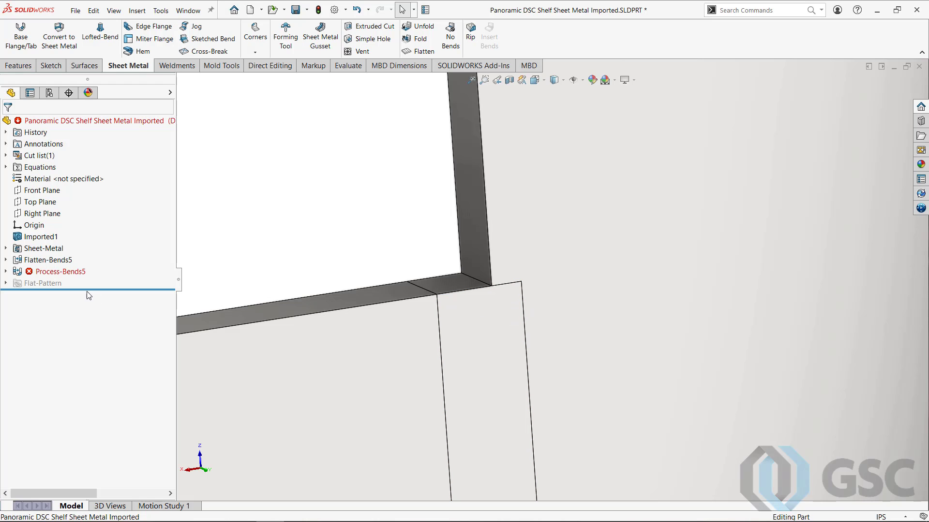
scroll(317, 283, up, 2)
scroll(398, 301, up, 3)
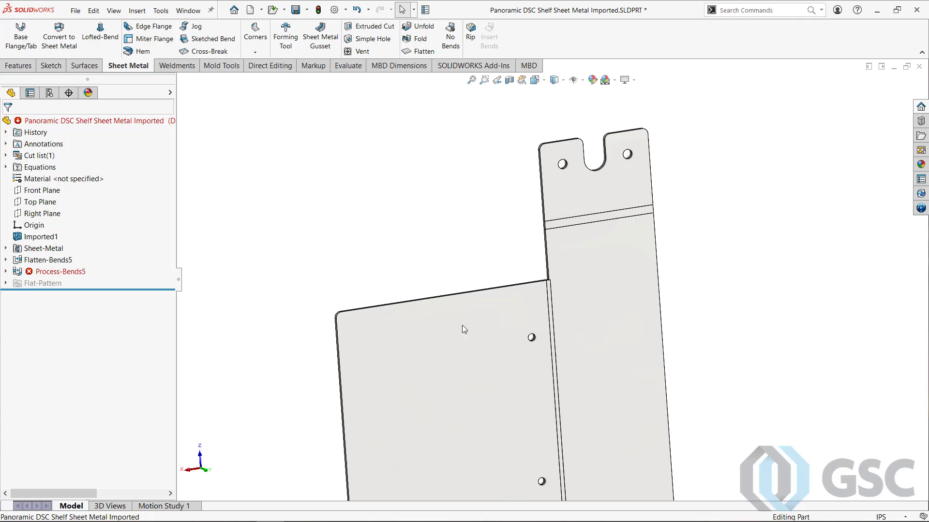
scroll(462, 327, up, 2)
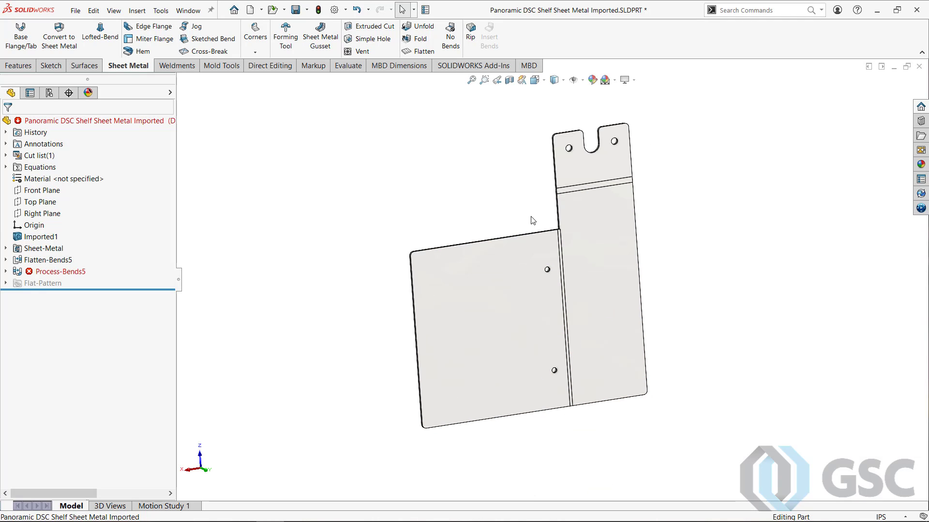
key(ctrl+z)
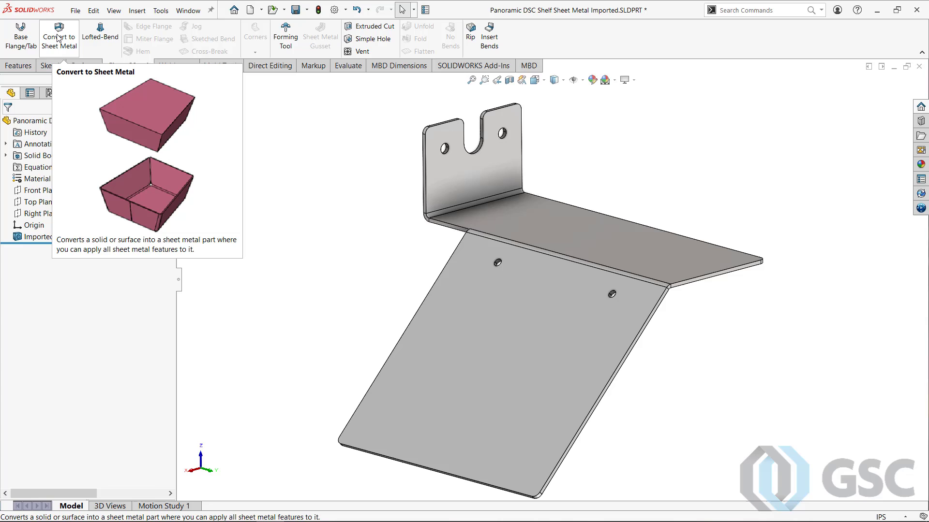
Apply Convert to Sheet Metal with the upright tab fixed and 0.0747in thickness and radius.
click(58, 38)
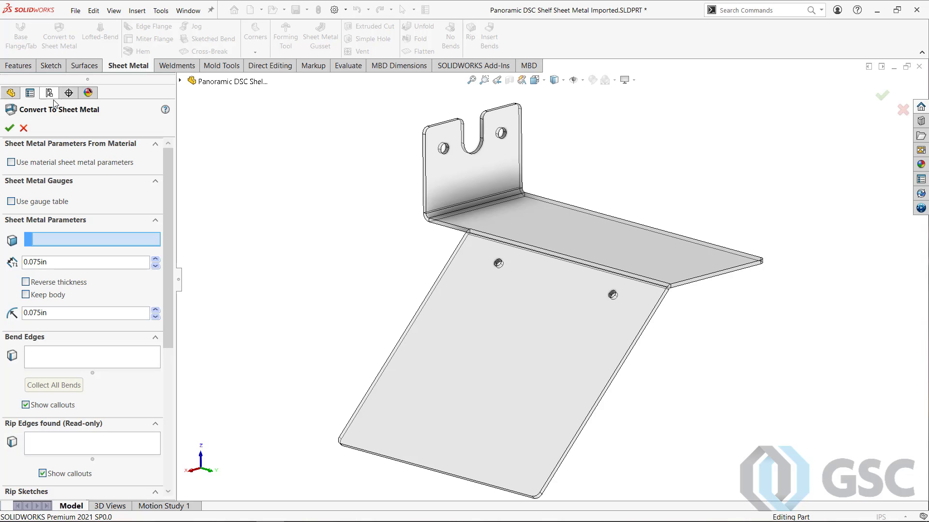
click(459, 171)
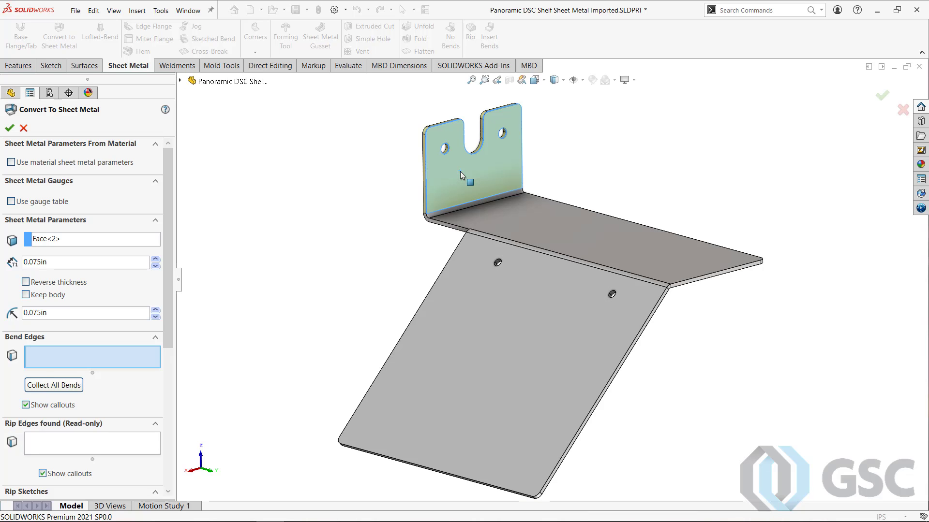
click(41, 262)
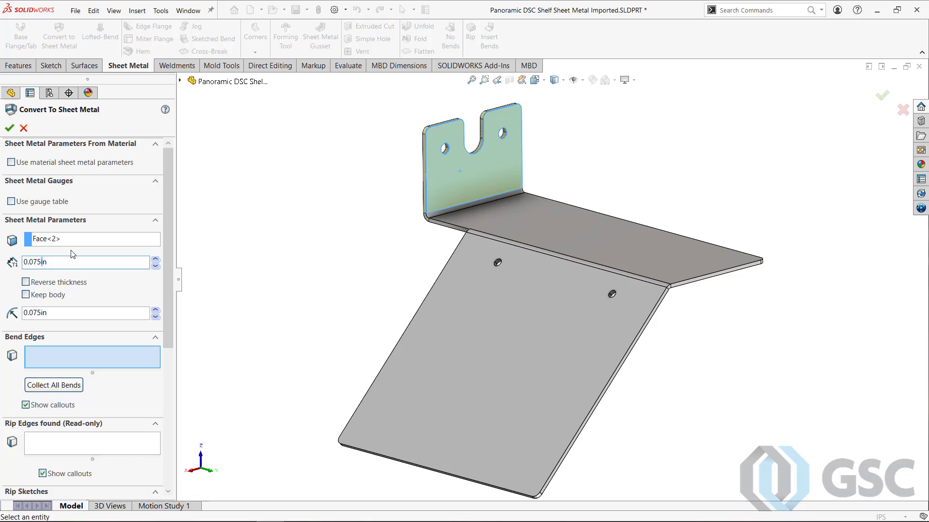
key(Delete)
key(BackSpace)
text(47)
text(i)
click(42, 313)
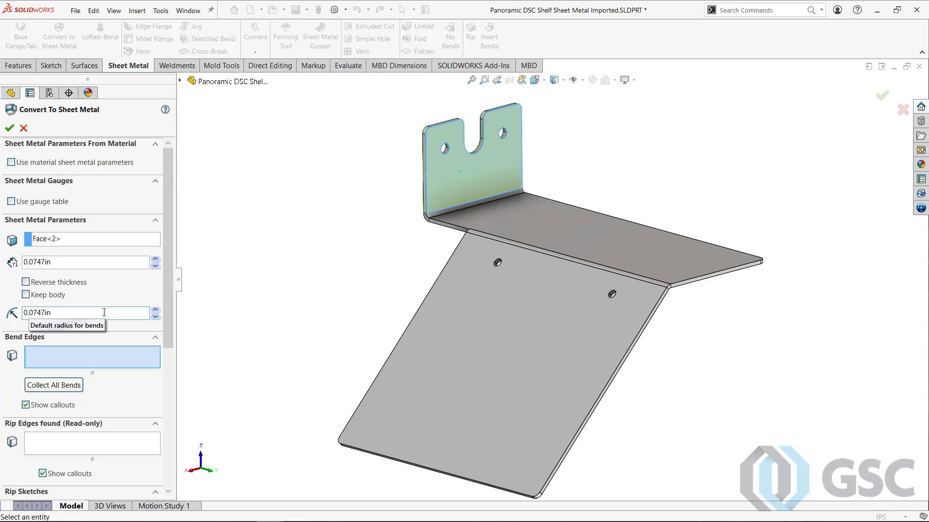
drag(170, 306, 173, 471)
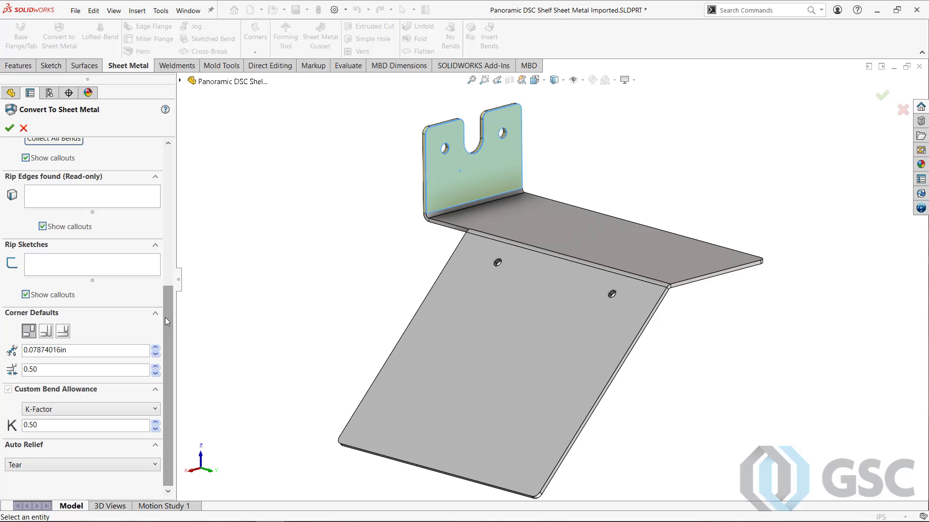
drag(165, 317, 175, 166)
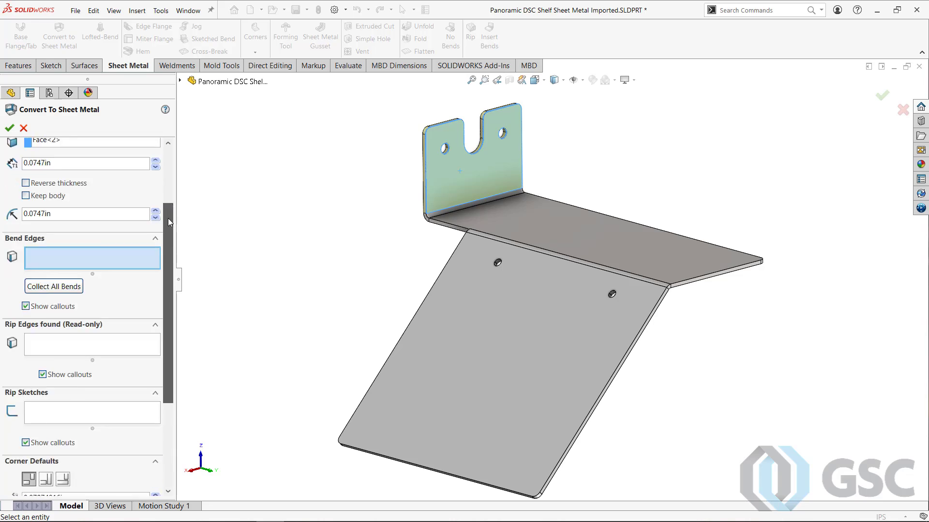
click(10, 128)
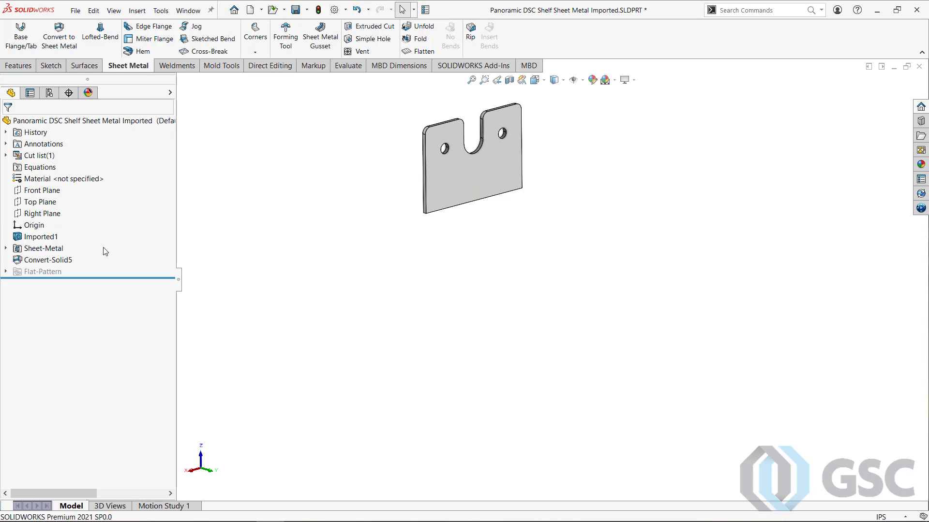
Edit Convert-Solid5 and collect both bends, Face<2> and Face<3>, into the conversion.
click(54, 262)
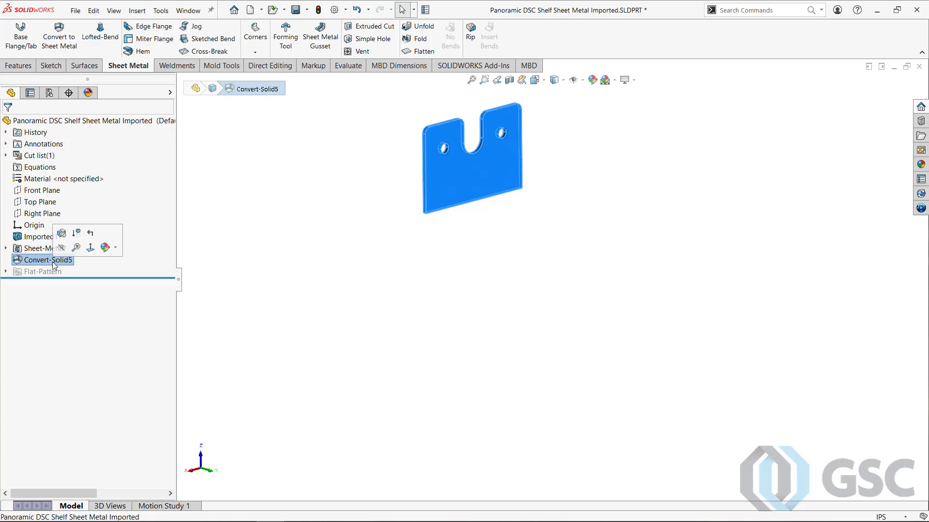
click(61, 237)
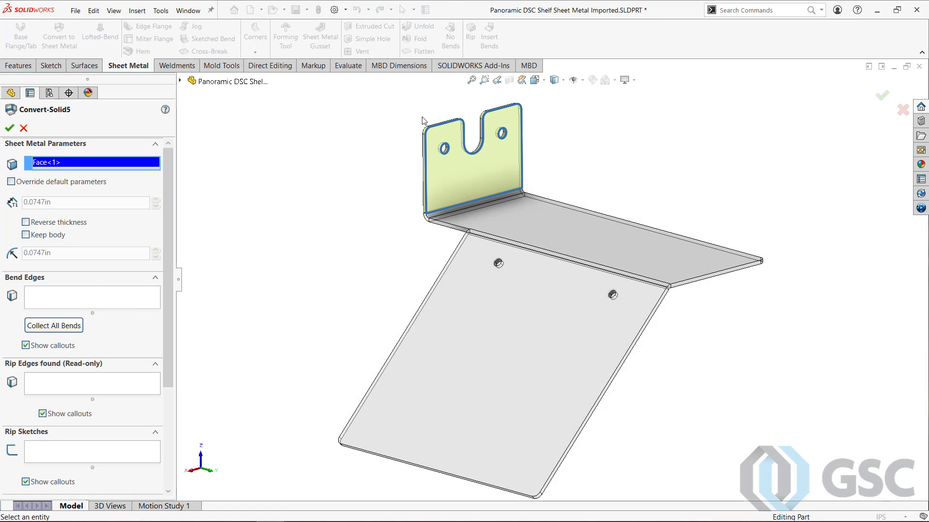
click(59, 302)
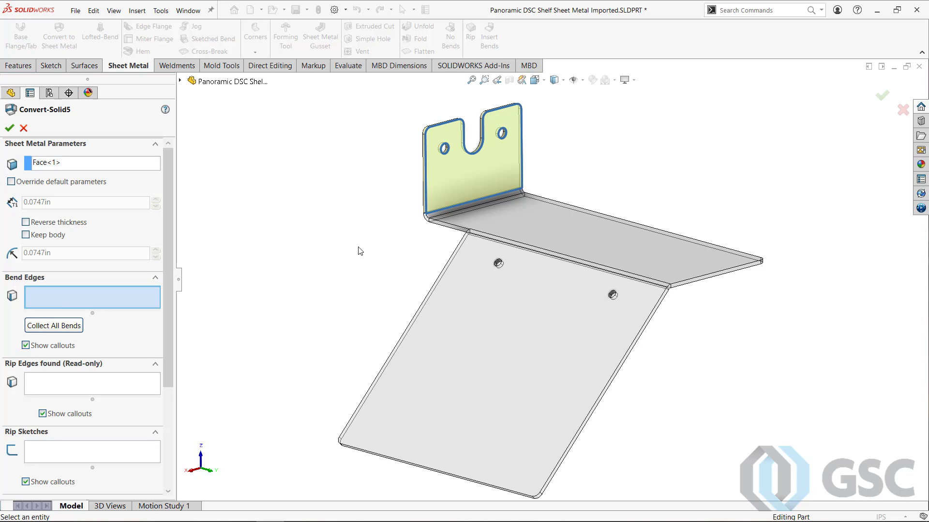
click(40, 327)
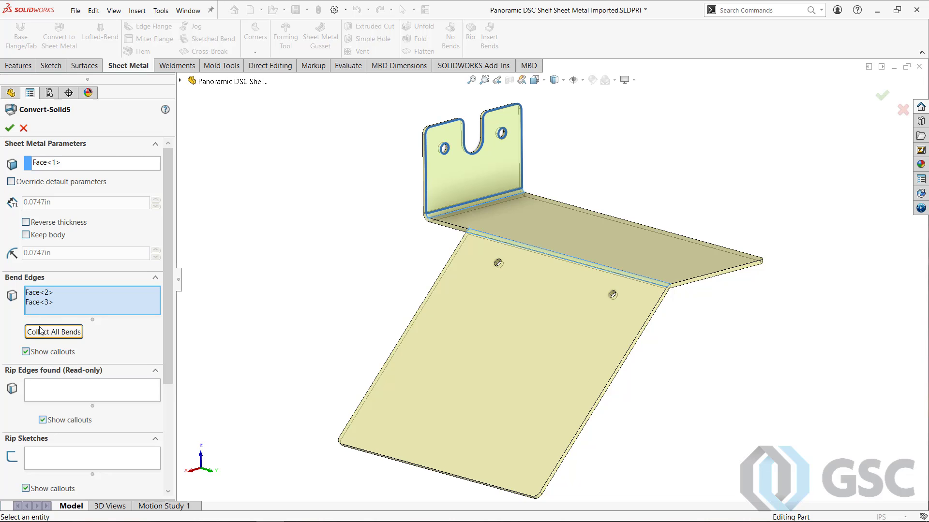
click(9, 129)
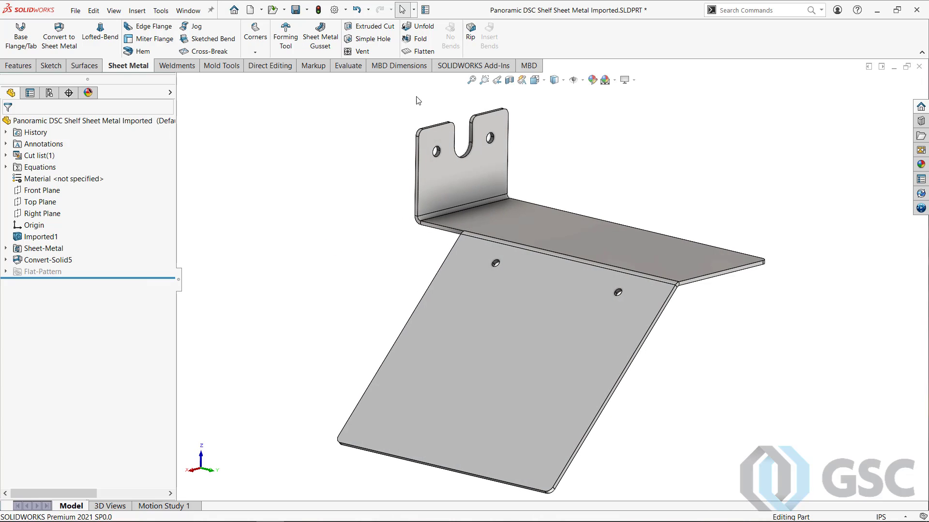
Flatten the bracket and view the flat pattern face normal-to, checking the inner corner.
click(422, 52)
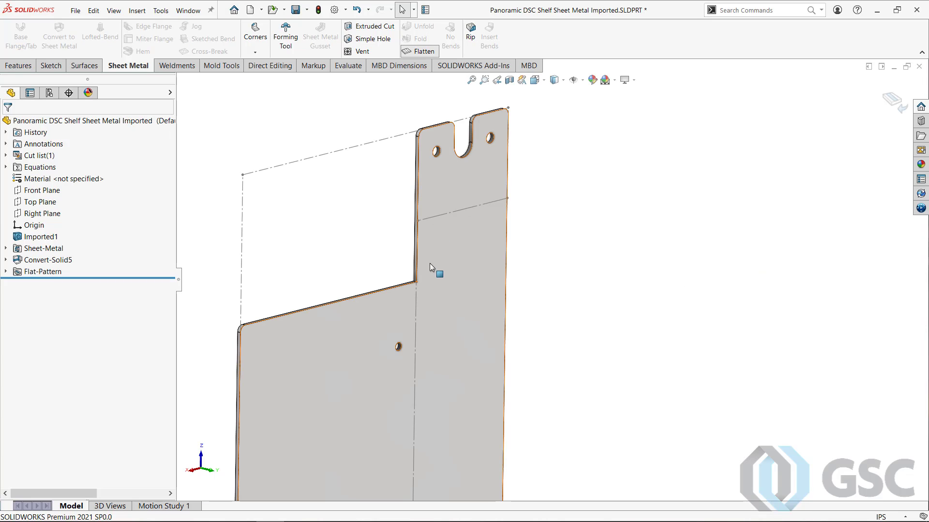
scroll(429, 286, down, 2)
scroll(443, 275, down, 2)
middle_drag(443, 274, 604, 272)
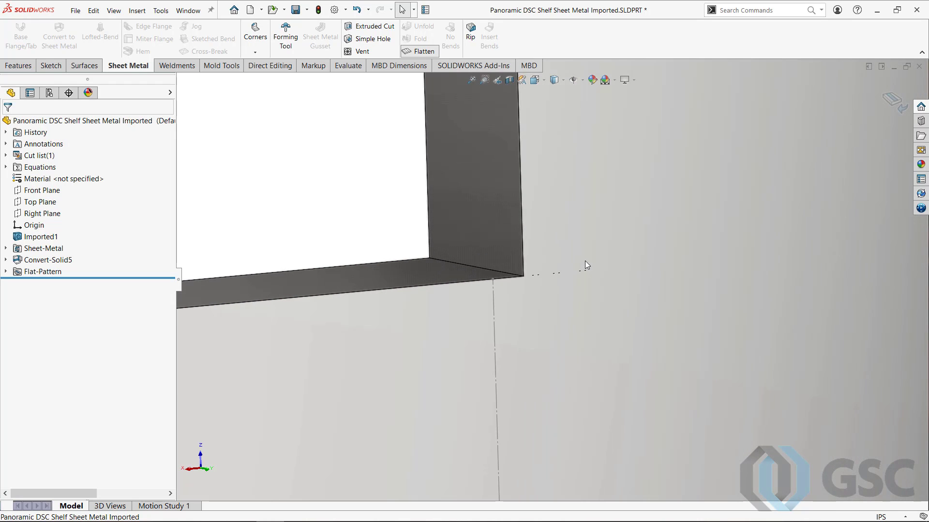
mouse_move(603, 273)
middle_down()
mouse_move(568, 271)
mouse_move(570, 283)
middle_up()
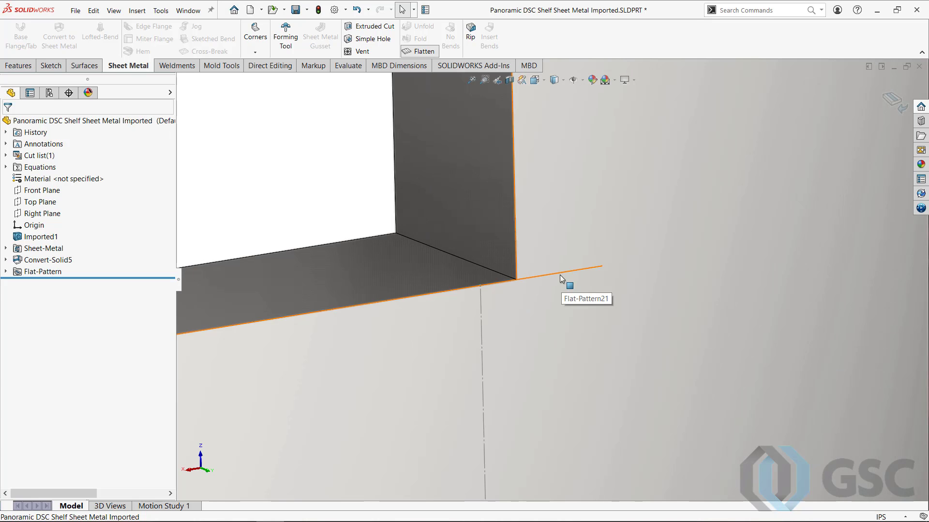
click(560, 275)
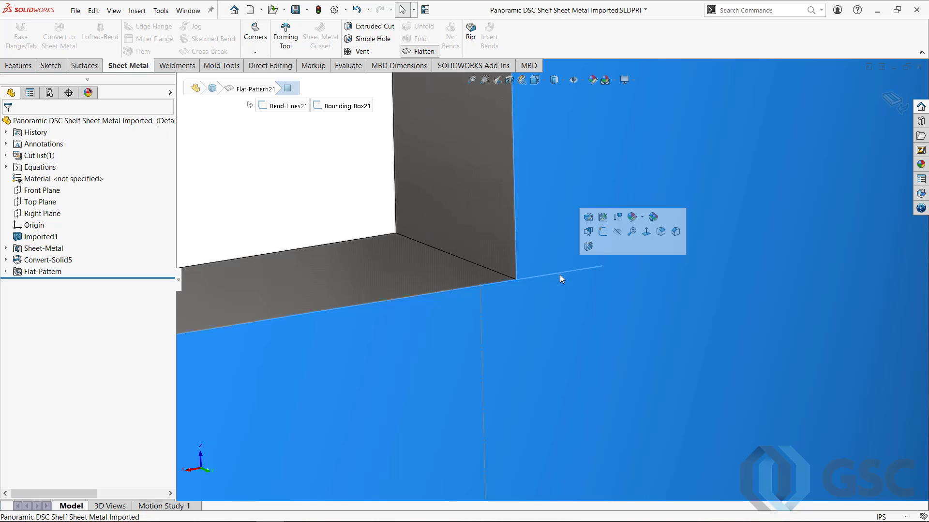
key(ctrl+8)
key(Escape)
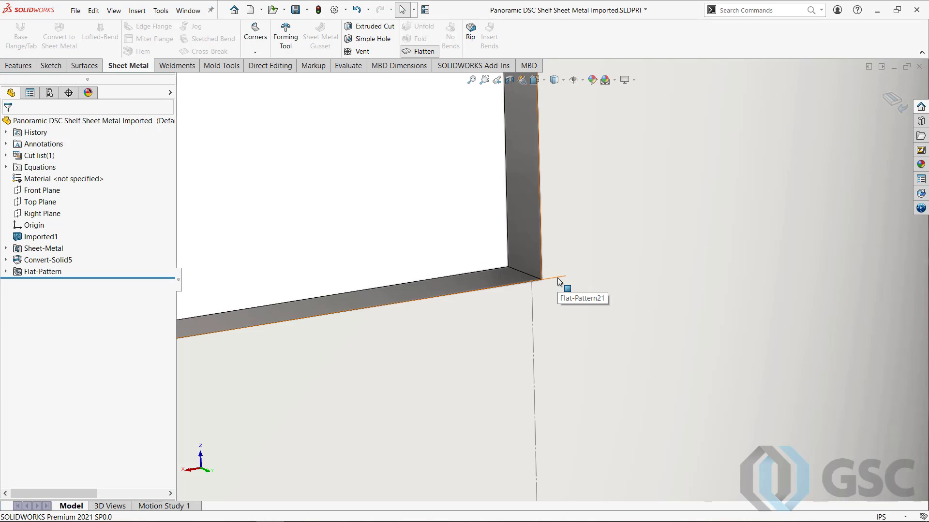
middle_drag(557, 278, 558, 295)
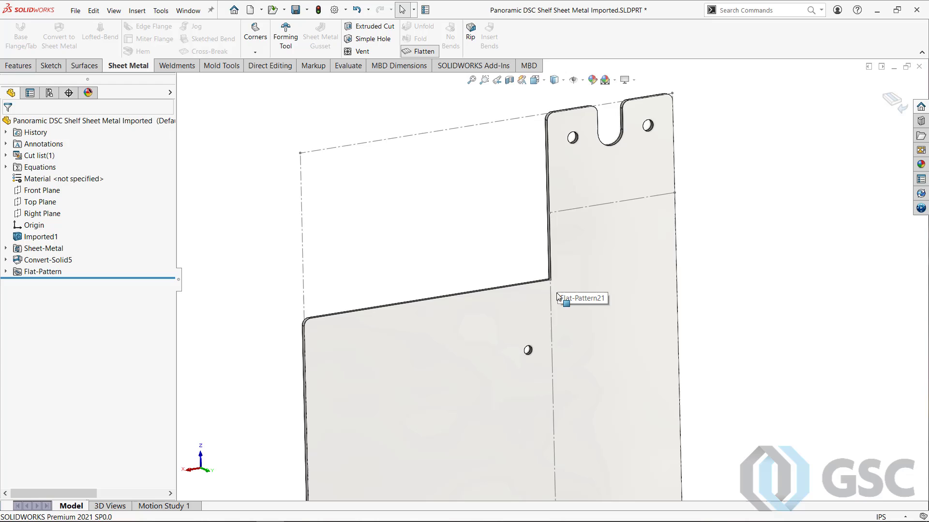
scroll(557, 294, up, 2)
scroll(554, 305, up, 2)
scroll(557, 316, down, 1)
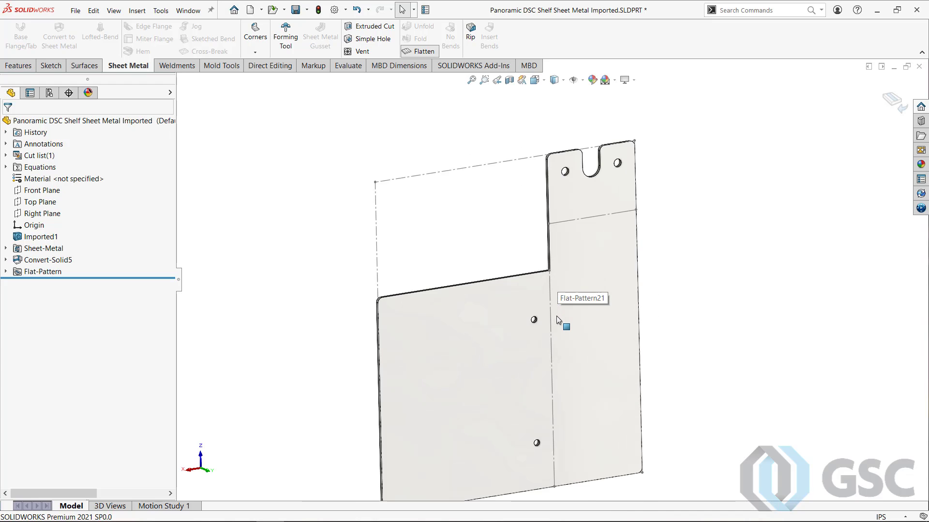
scroll(558, 308, down, 2)
scroll(557, 298, down, 2)
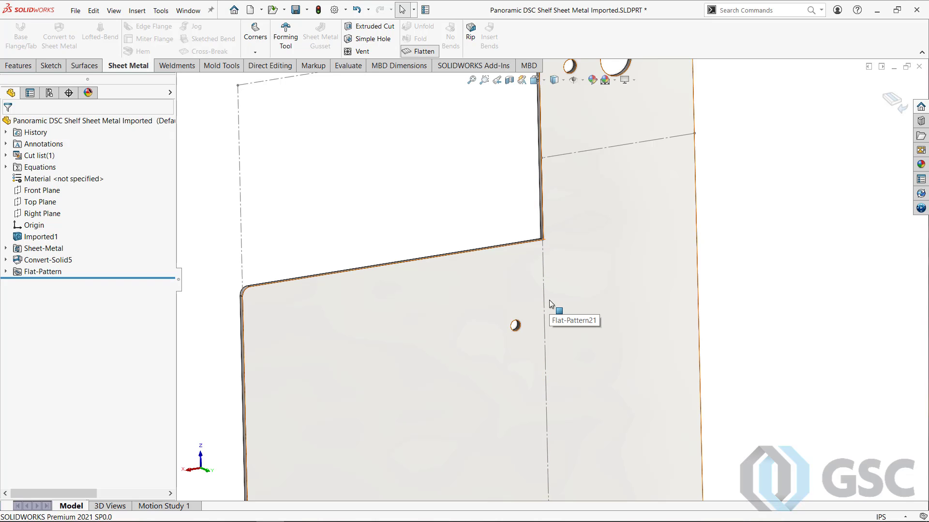
scroll(542, 307, up, 2)
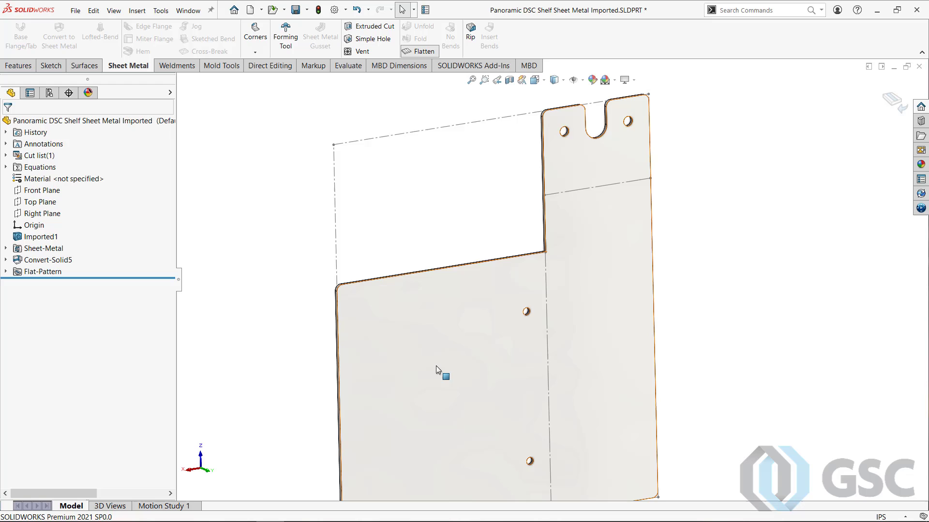
scroll(436, 366, up, 2)
Rotate around the flat pattern, then fold the bracket back to its bent shape.
middle_drag(500, 363, 506, 346)
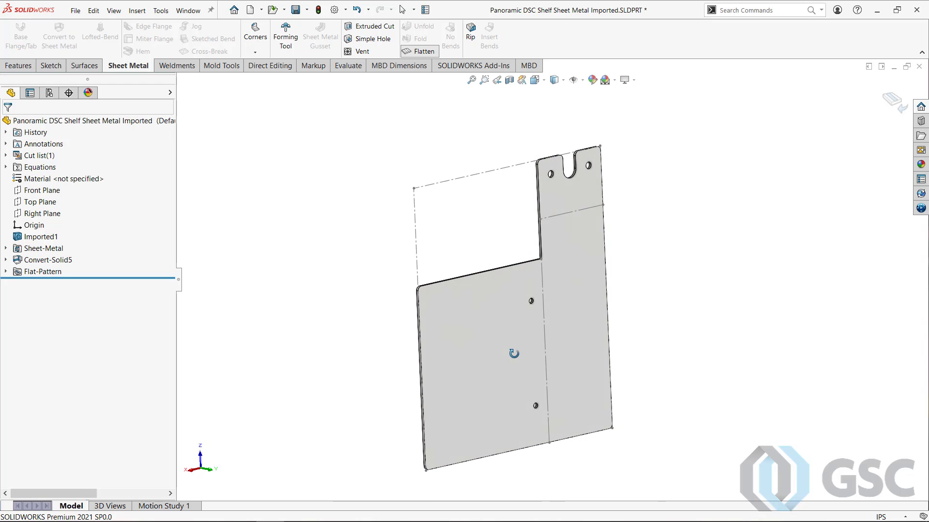
middle_drag(506, 346, 507, 360)
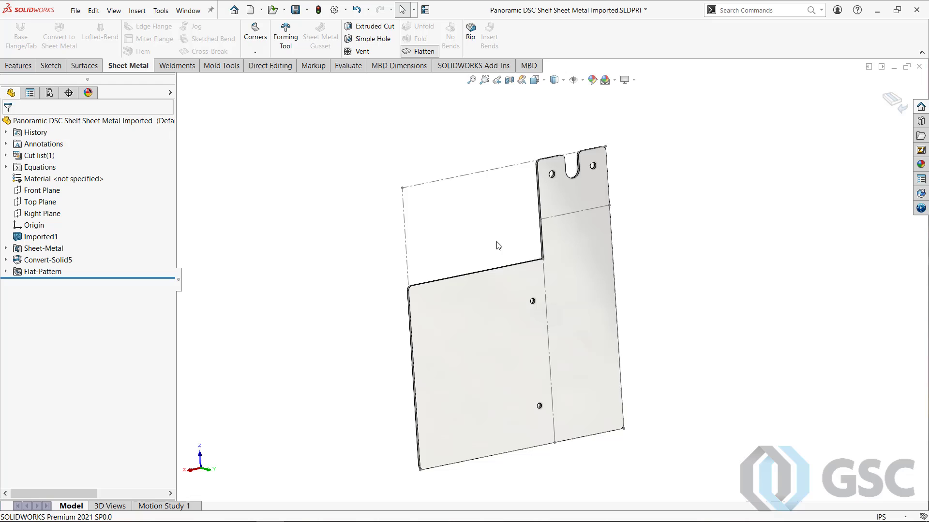
click(425, 52)
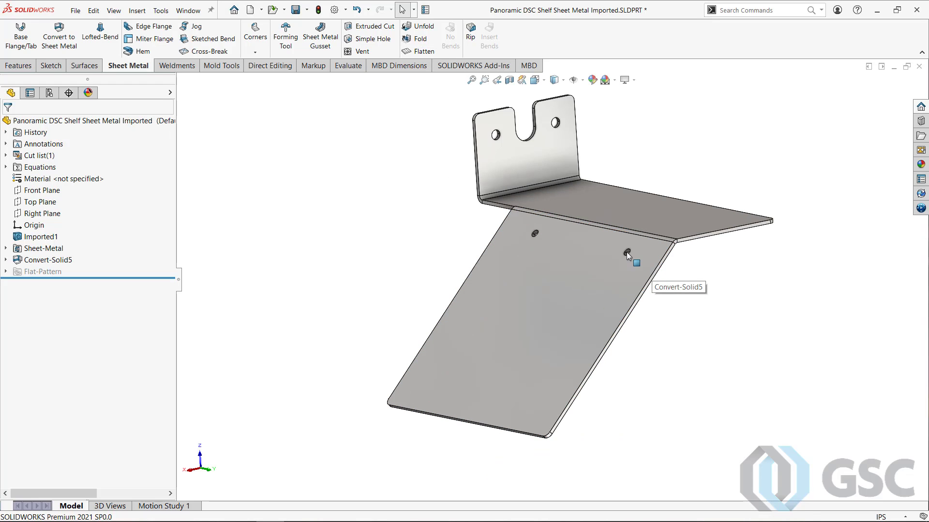
middle_drag(628, 253, 644, 253)
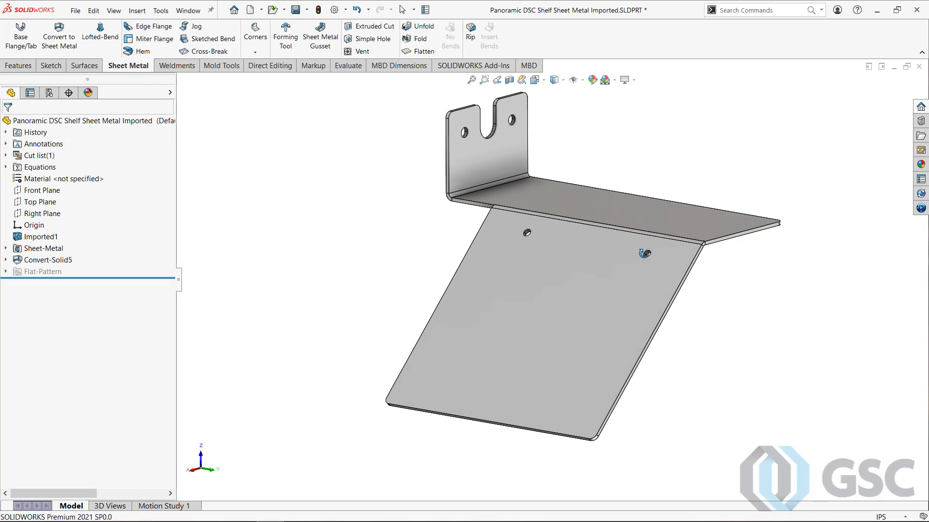
ctrl+middle_drag(609, 249, 570, 270)
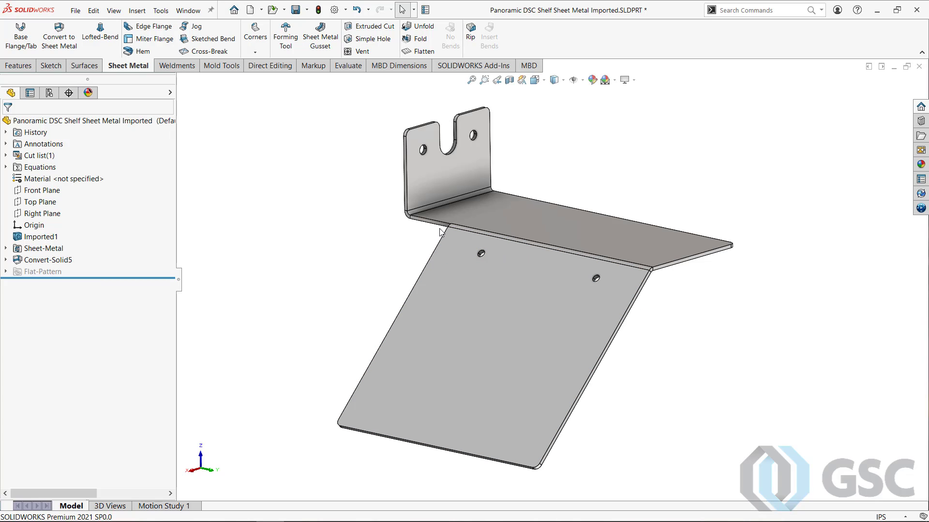
scroll(451, 224, down, 2)
scroll(452, 224, down, 2)
scroll(502, 241, down, 2)
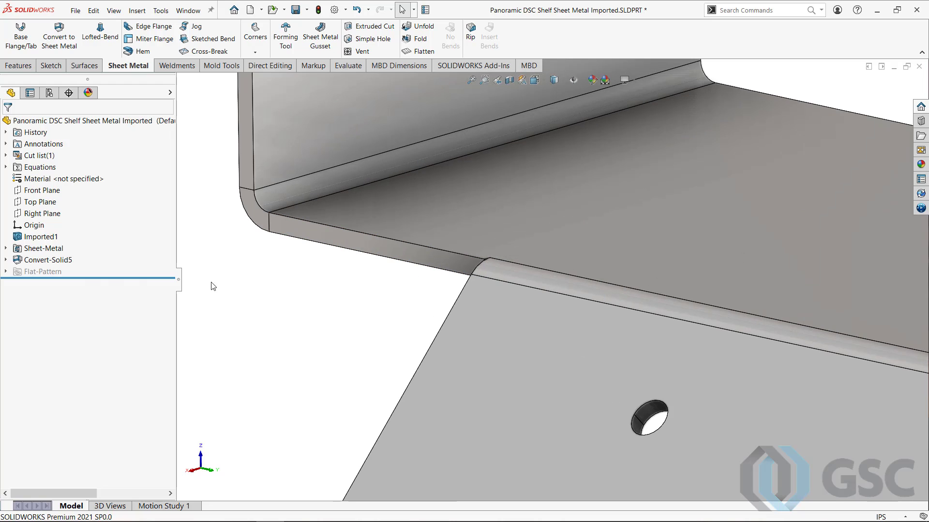
Override Convert-Solid5's auto relief with a Rectangular relief and accept the edit.
right_click(48, 260)
key(Escape)
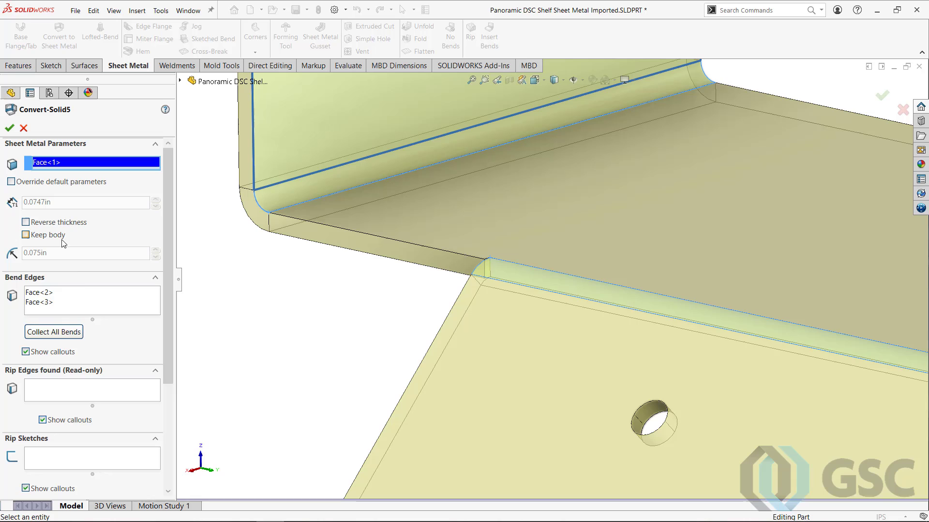
drag(171, 337, 176, 441)
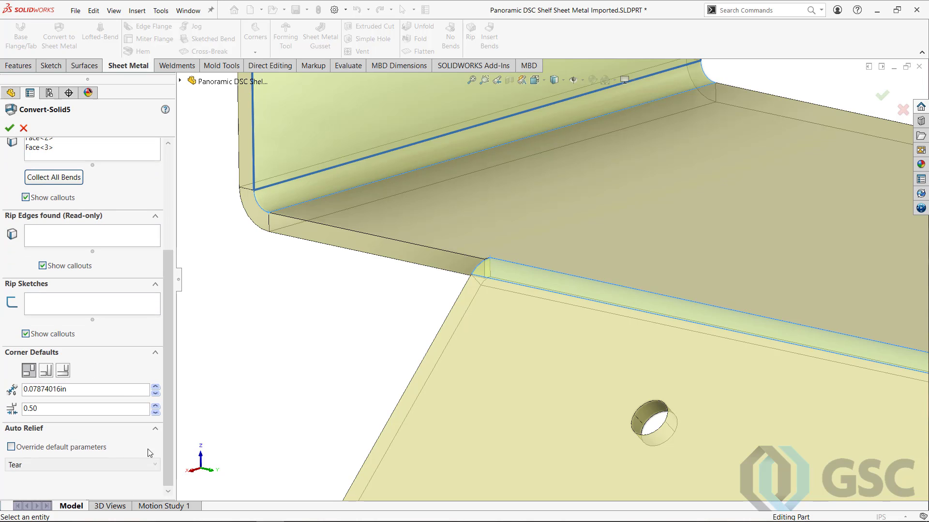
click(58, 447)
click(58, 465)
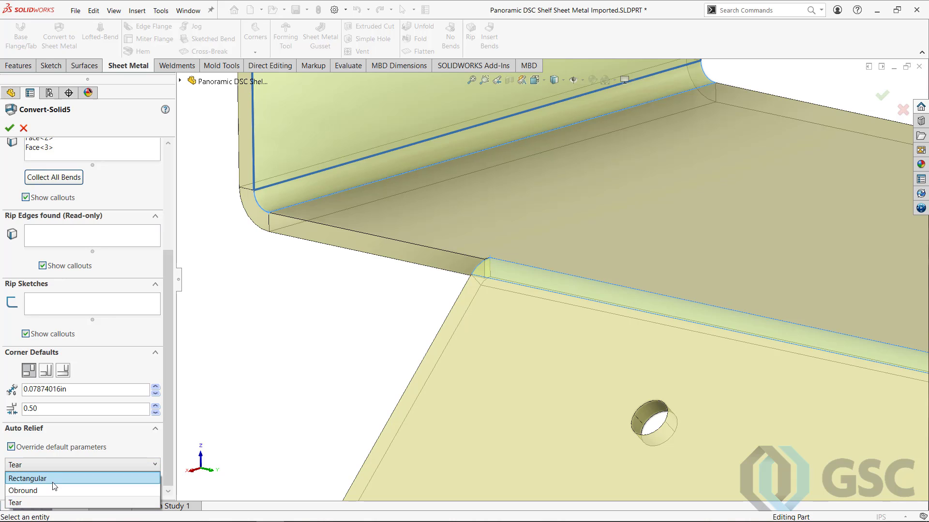
click(53, 481)
click(9, 129)
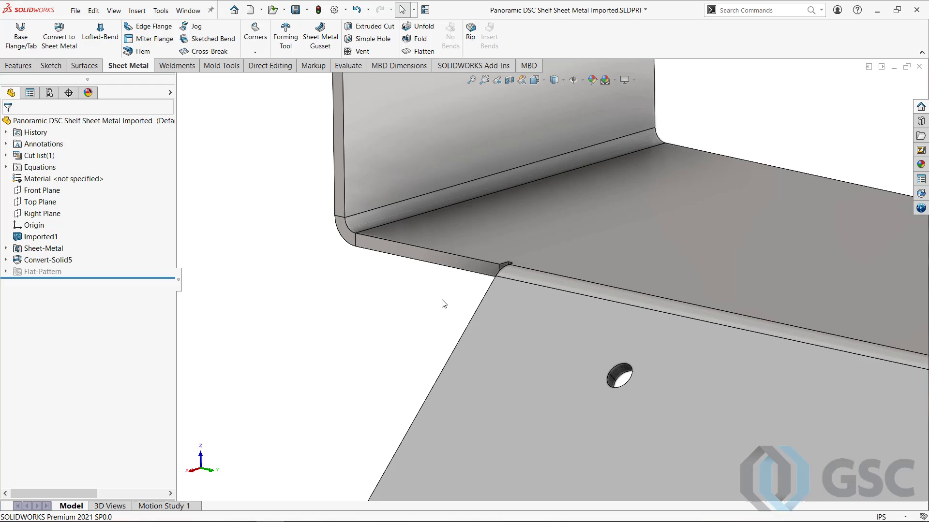
scroll(446, 303, up, 2)
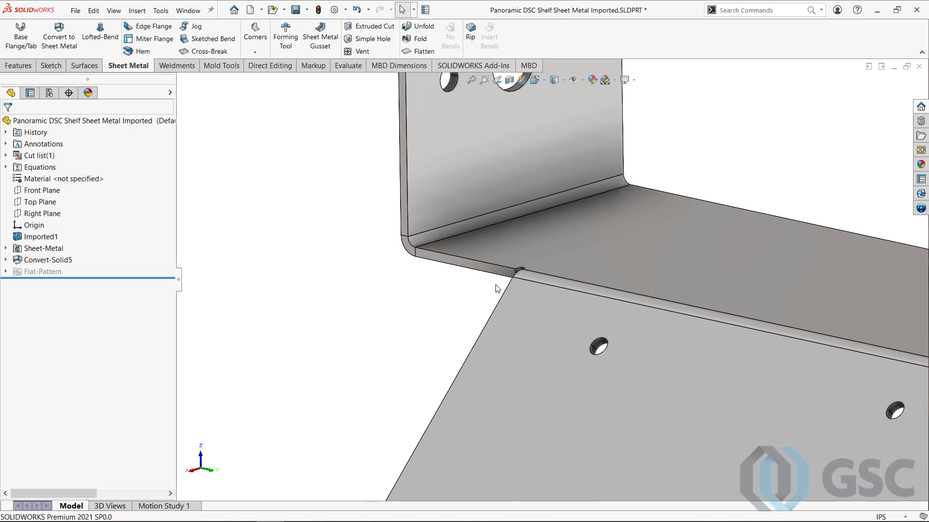
Orbit to inspect the relief notch at the bend junction, then bring up the Direct Editing tools.
middle_drag(496, 288, 497, 312)
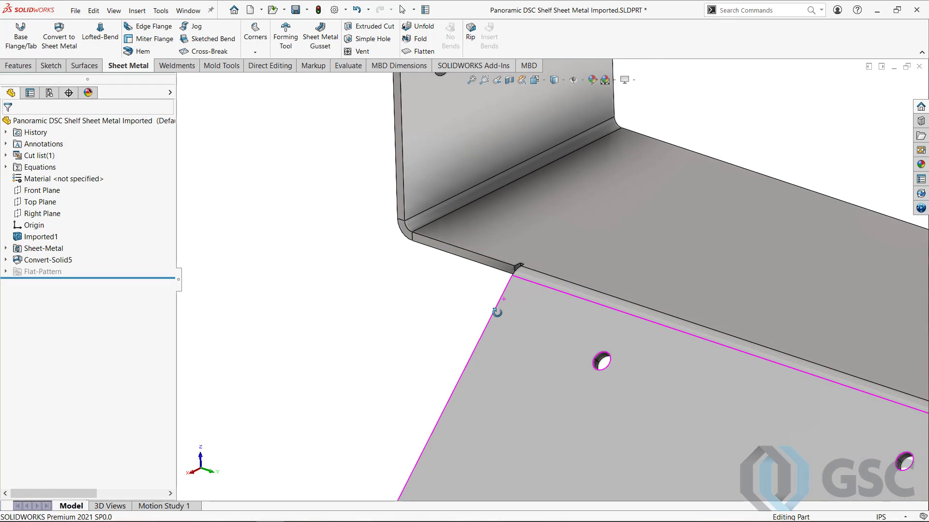
scroll(590, 327, up, 3)
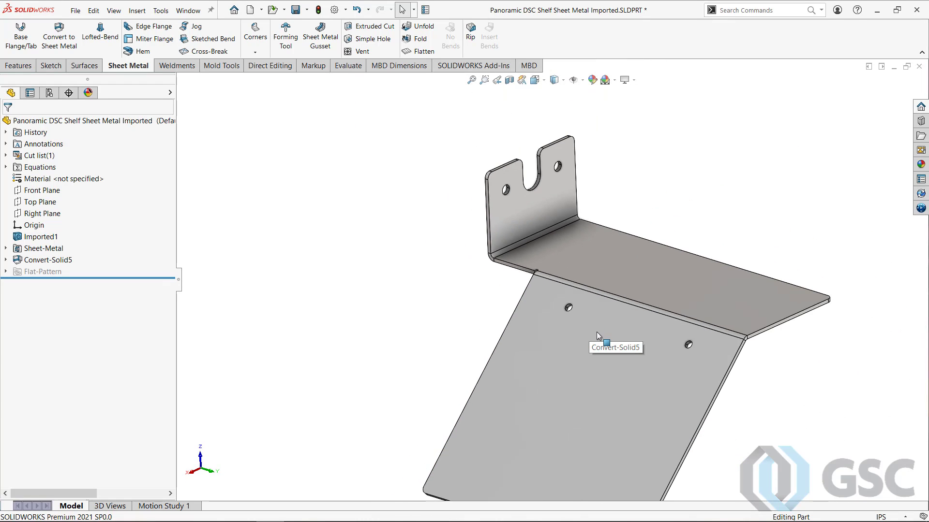
scroll(592, 351, up, 2)
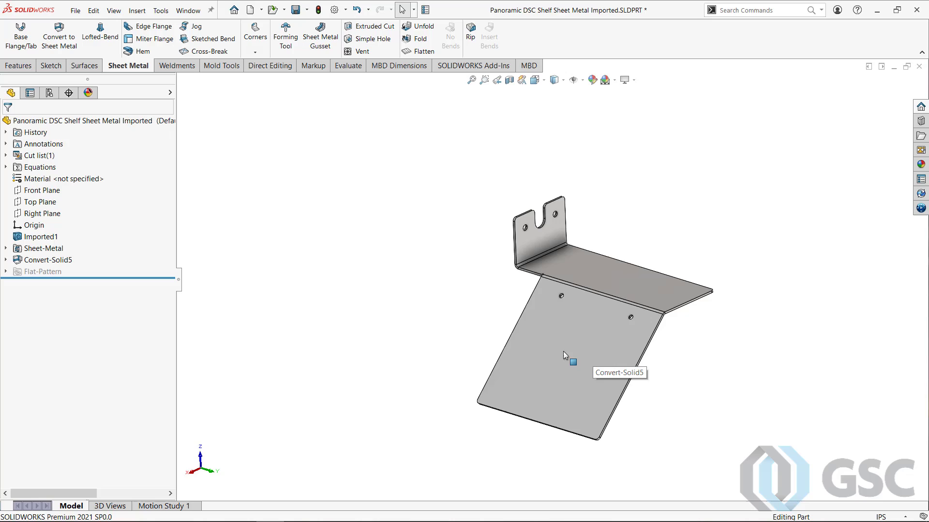
scroll(563, 351, down, 2)
click(515, 330)
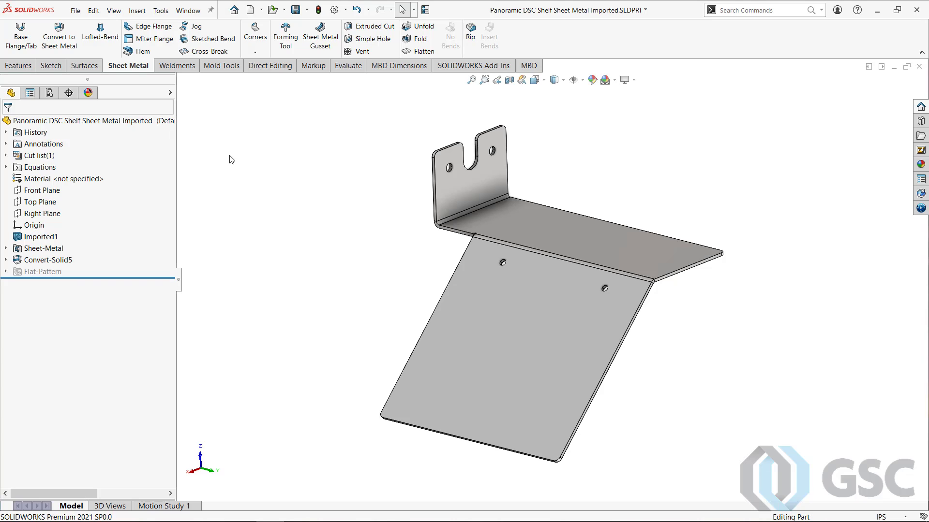
click(266, 67)
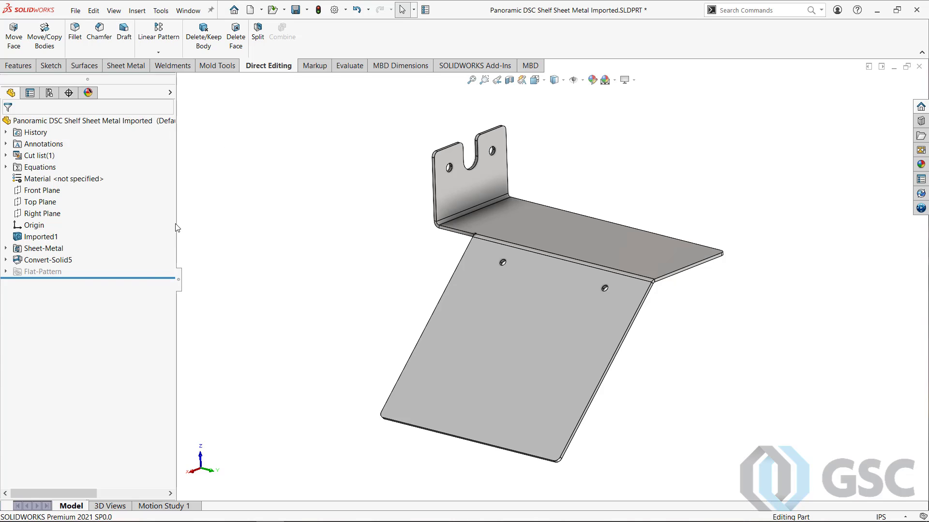
Roll back above Sheet-Metal and measure the .030942in short edge at the bend corner.
drag(152, 277, 145, 242)
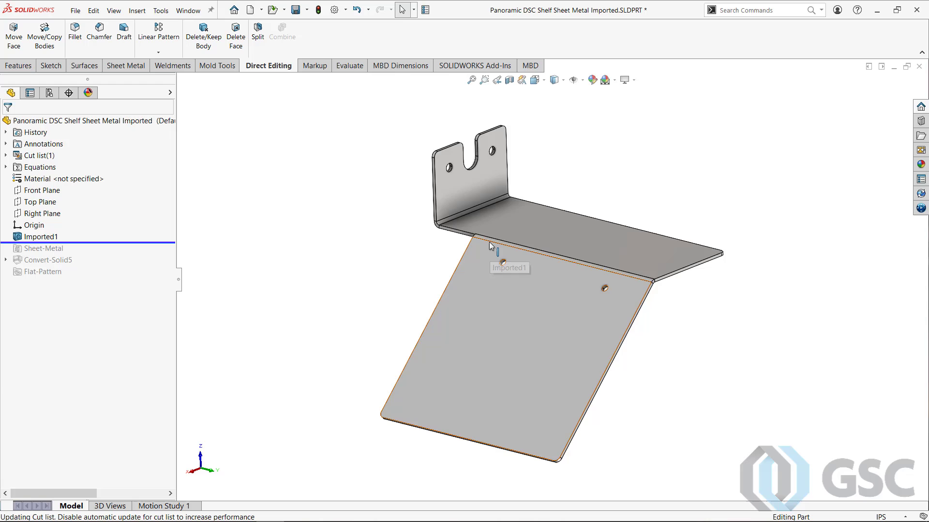
scroll(493, 251, down, 3)
scroll(492, 244, down, 2)
scroll(492, 240, down, 1)
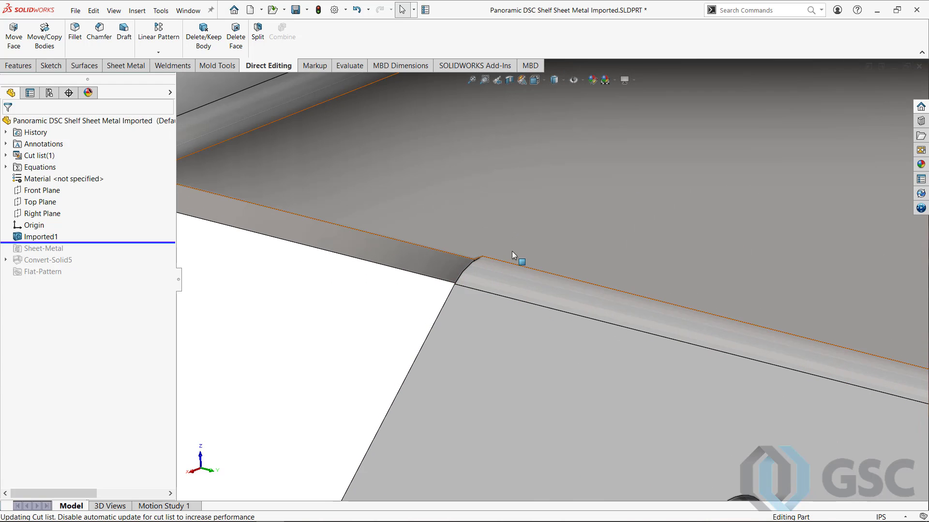
mouse_move(511, 251)
middle_down()
mouse_move(499, 270)
mouse_move(505, 280)
middle_up()
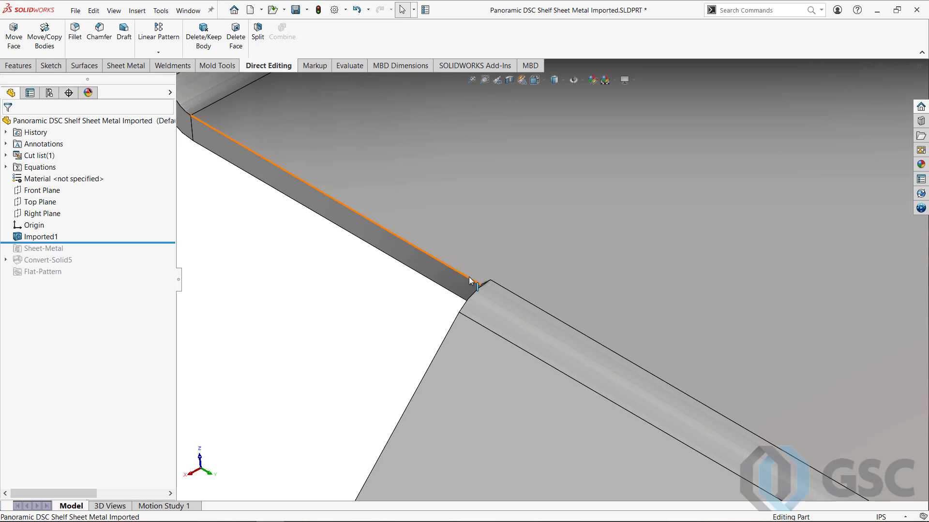
scroll(501, 277, down, 3)
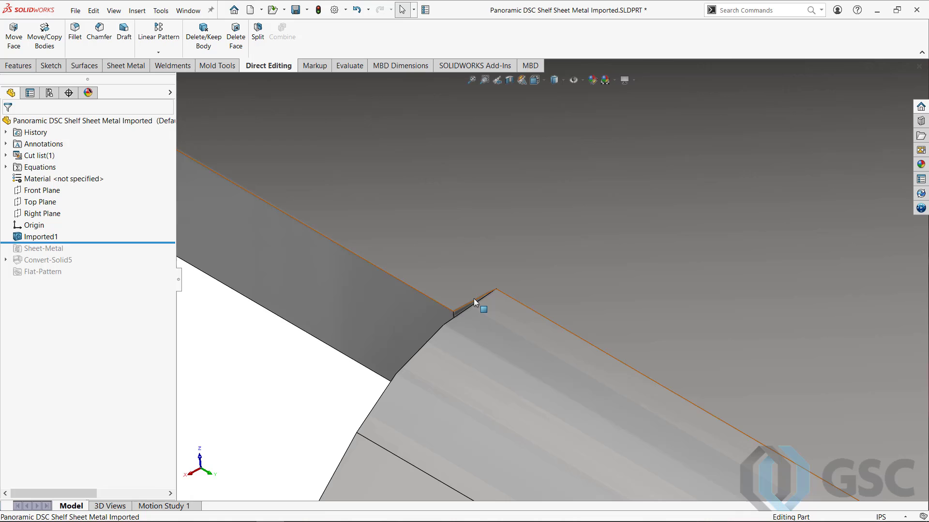
click(475, 299)
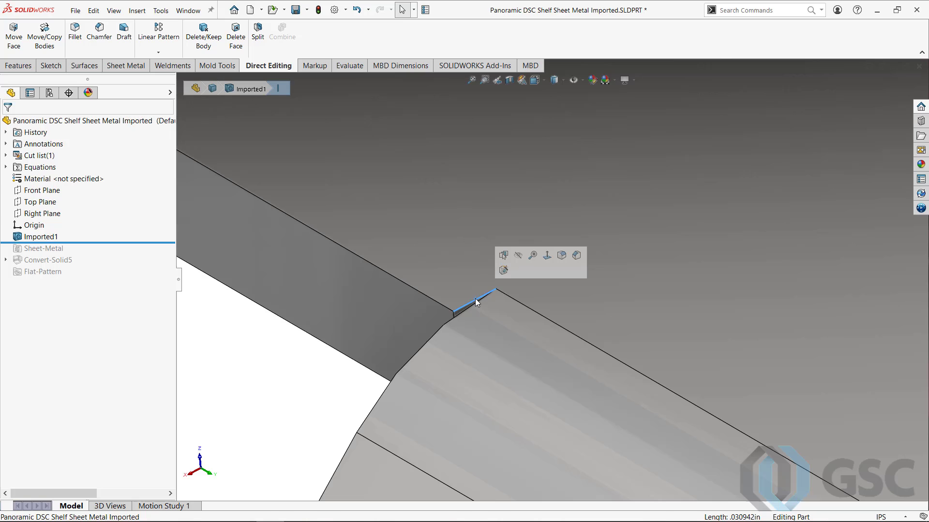
click(293, 372)
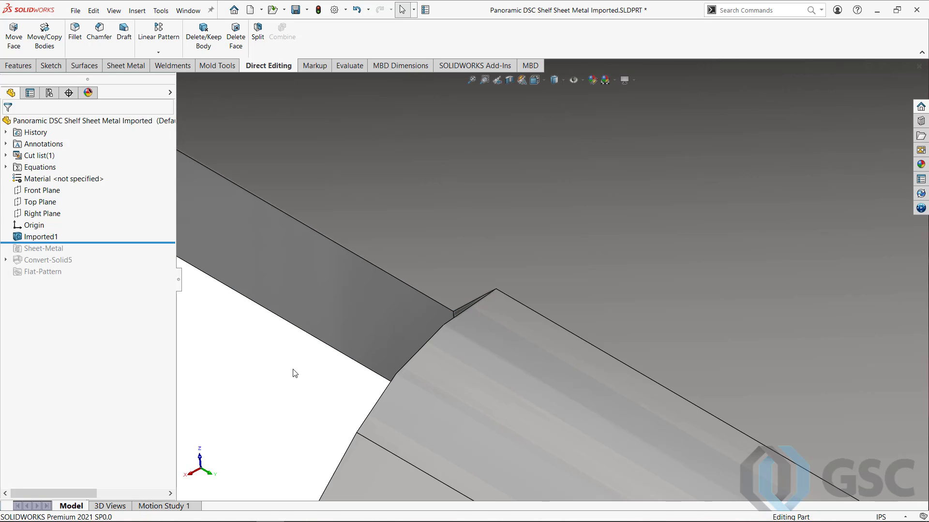
key(z)
key(z)
key(z)
key(z)
key(z)
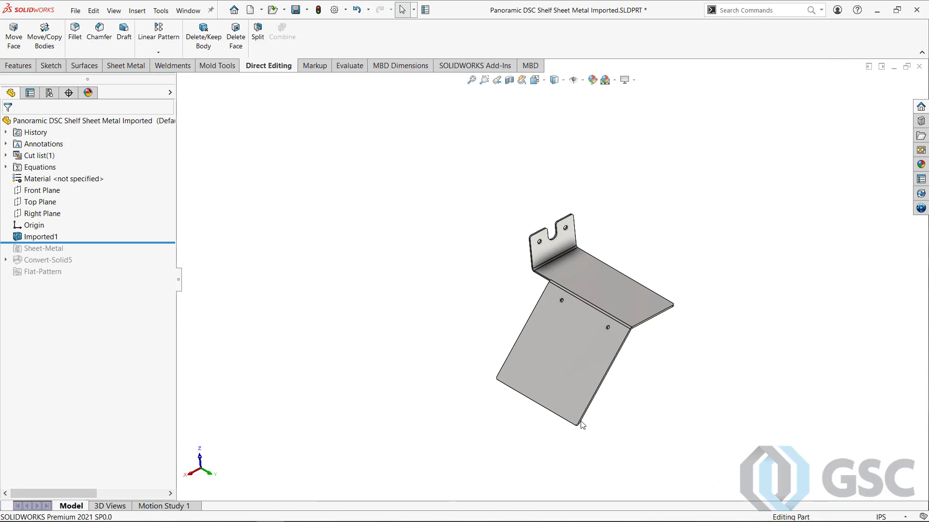
middle_drag(584, 426, 596, 401)
scroll(617, 379, down, 2)
scroll(605, 341, down, 2)
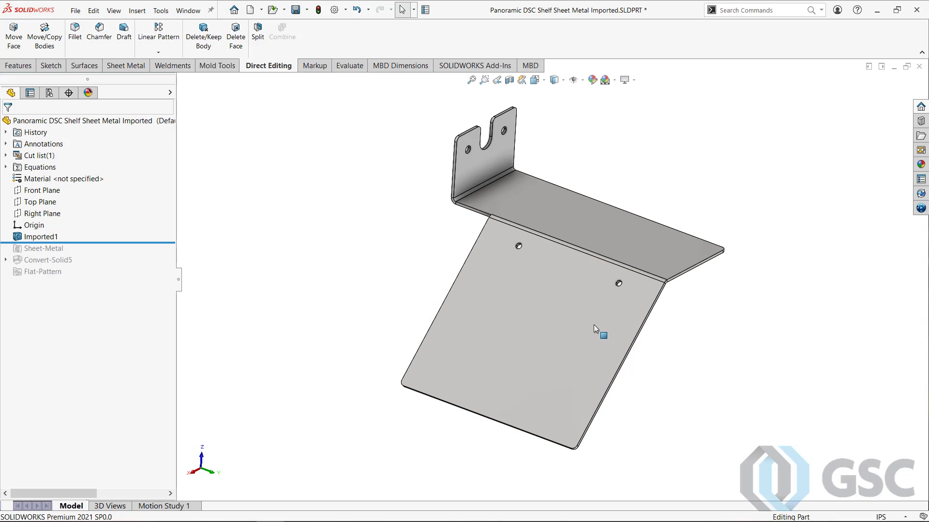
scroll(583, 321, down, 1)
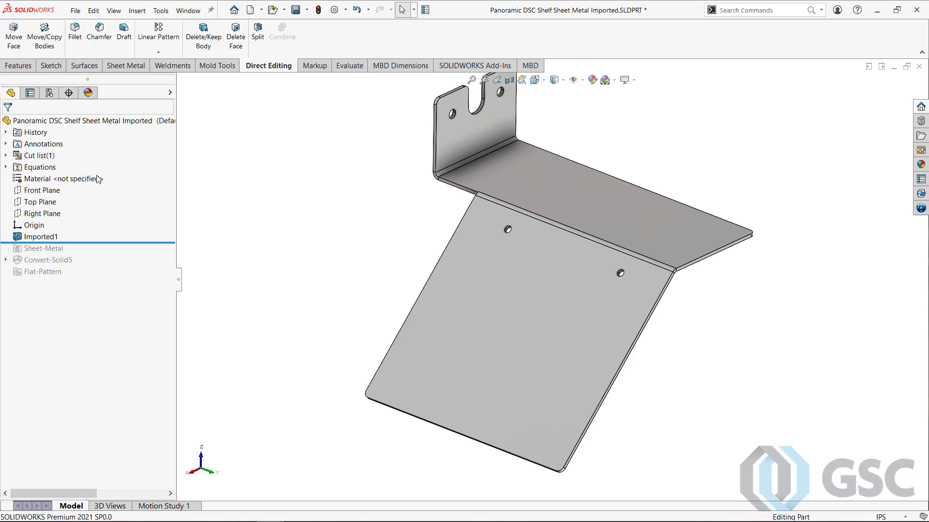
Start a Move Face and select the lower plate's thin end face and connected faces.
click(14, 36)
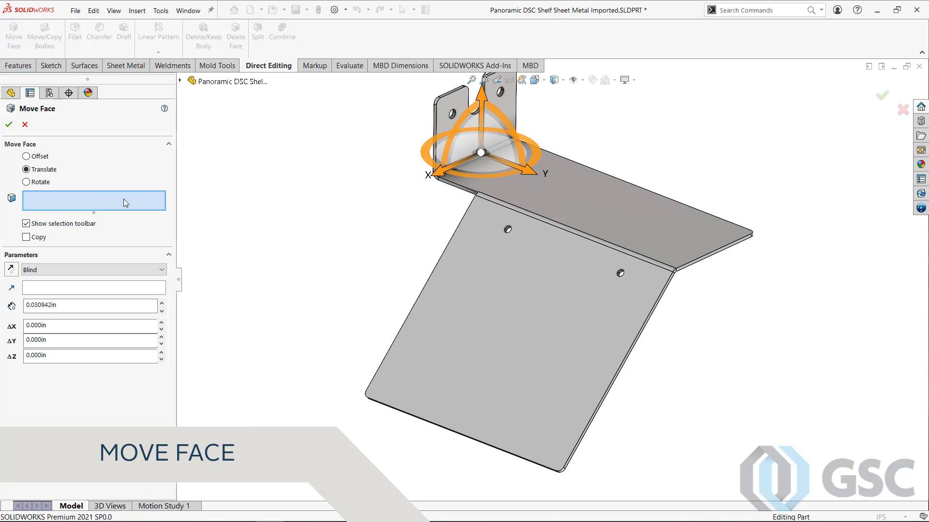
scroll(596, 423, down, 3)
scroll(597, 422, down, 3)
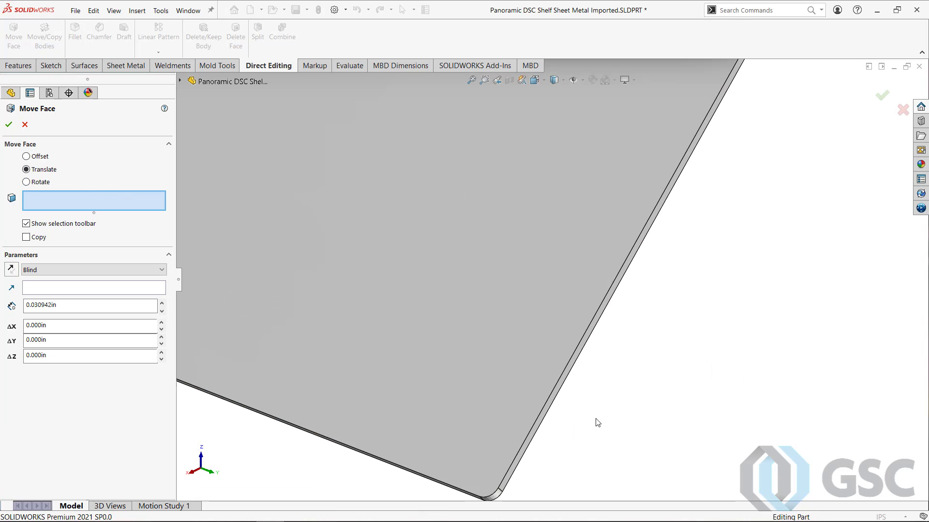
scroll(596, 423, down, 2)
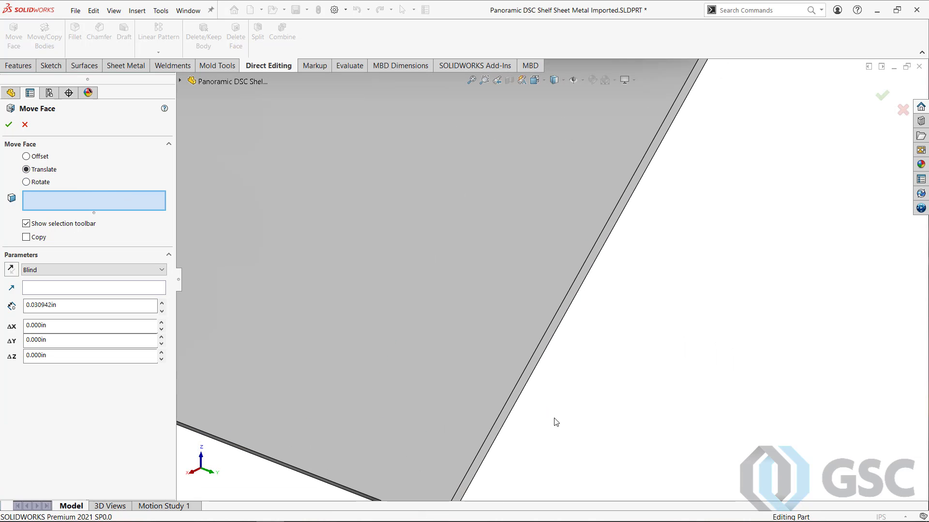
click(506, 412)
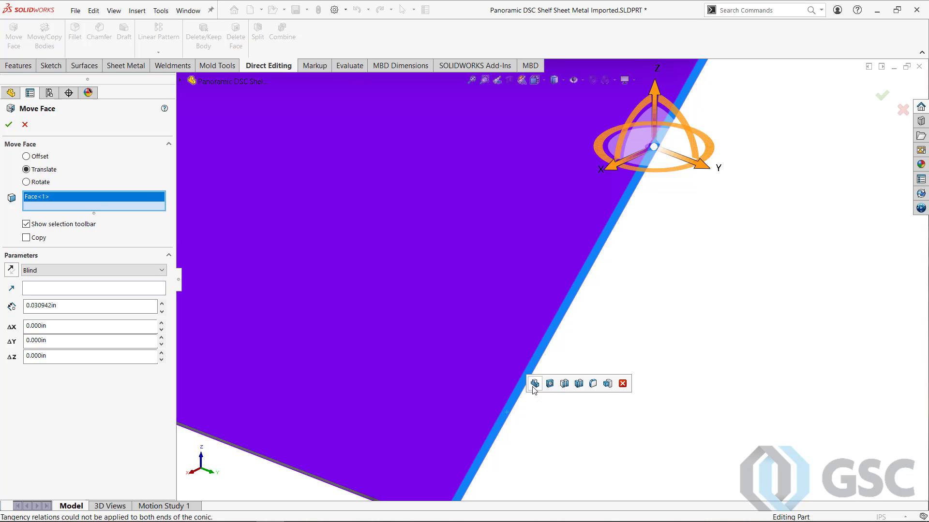
click(535, 383)
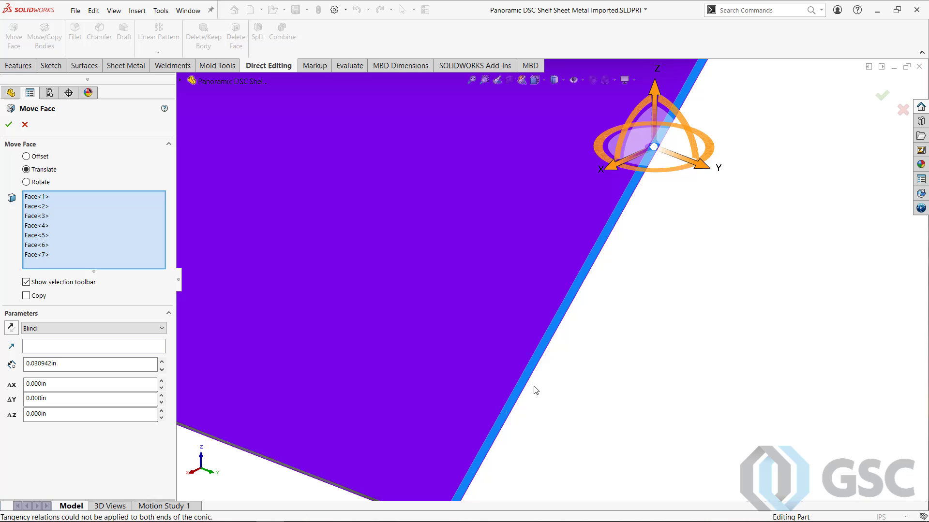
scroll(534, 390, up, 2)
scroll(534, 391, up, 2)
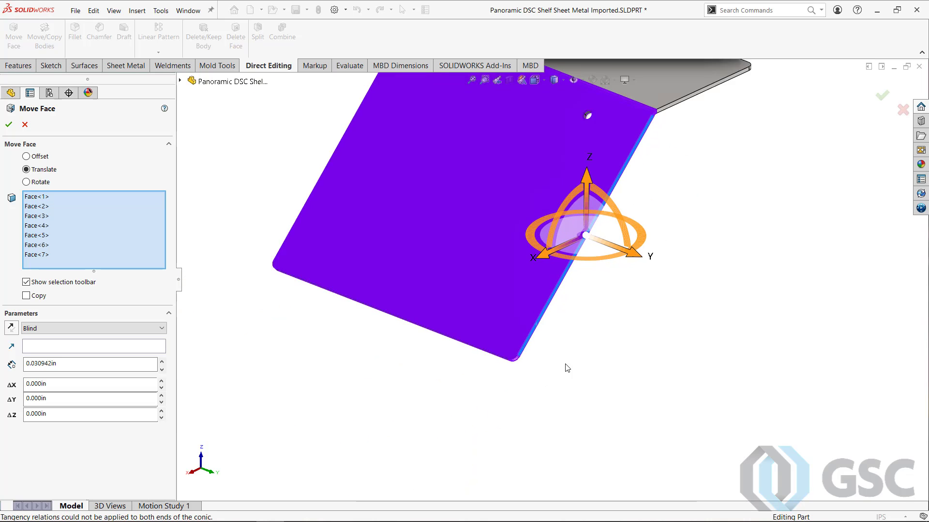
scroll(568, 368, up, 1)
scroll(628, 181, down, 2)
scroll(599, 210, down, 2)
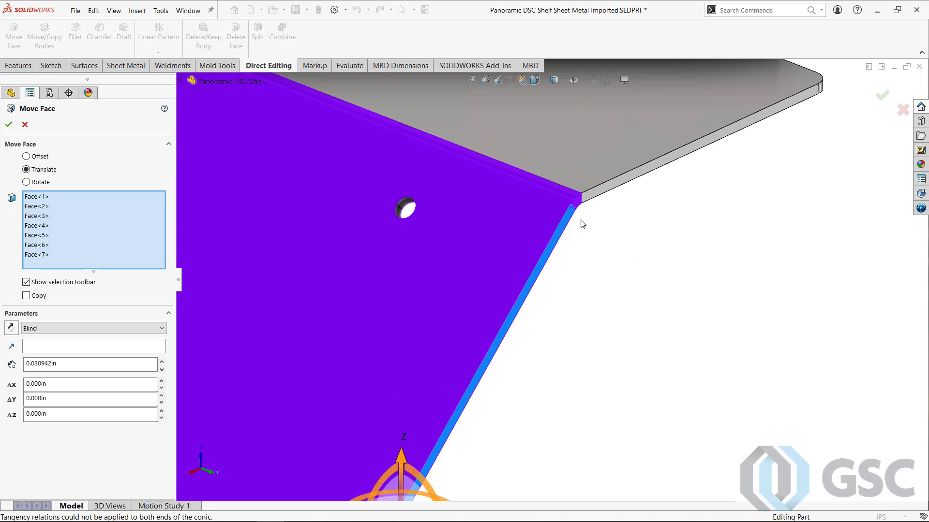
Add the plate edge faces, corner fillet and bend-corner face, reaching Face<11>.
mouse_move(564, 350)
middle_down()
mouse_move(513, 299)
mouse_move(548, 317)
middle_up()
scroll(519, 298, up, 1)
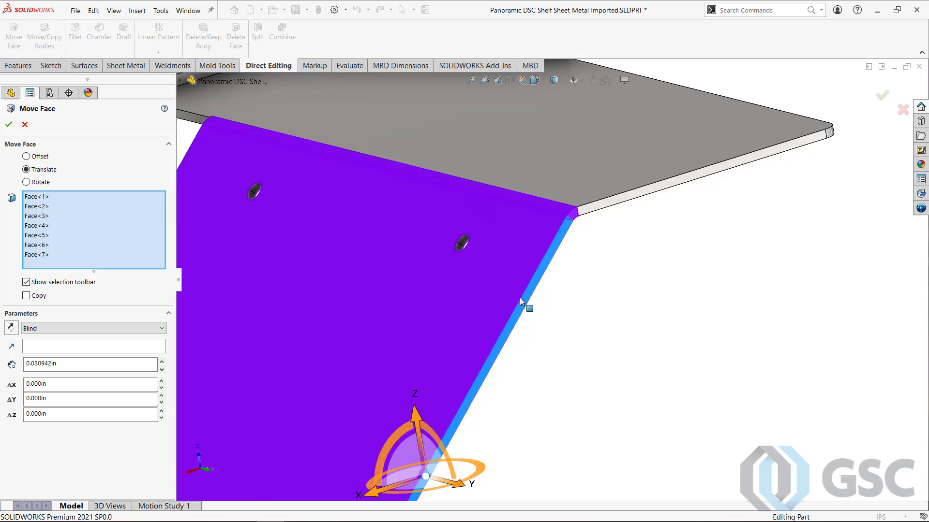
scroll(479, 367, up, 5)
scroll(450, 429, down, 3)
scroll(444, 420, down, 2)
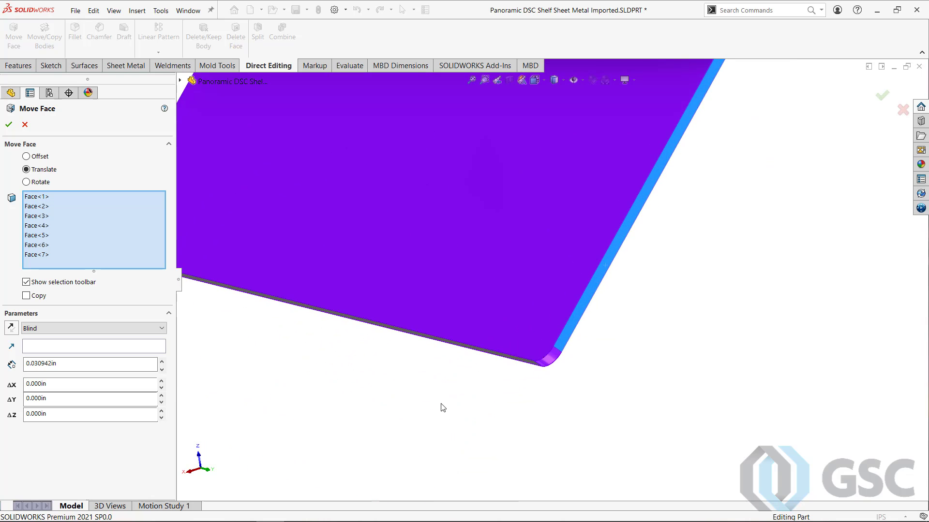
mouse_move(441, 407)
middle_down()
mouse_move(375, 378)
mouse_move(286, 376)
mouse_move(286, 290)
middle_up()
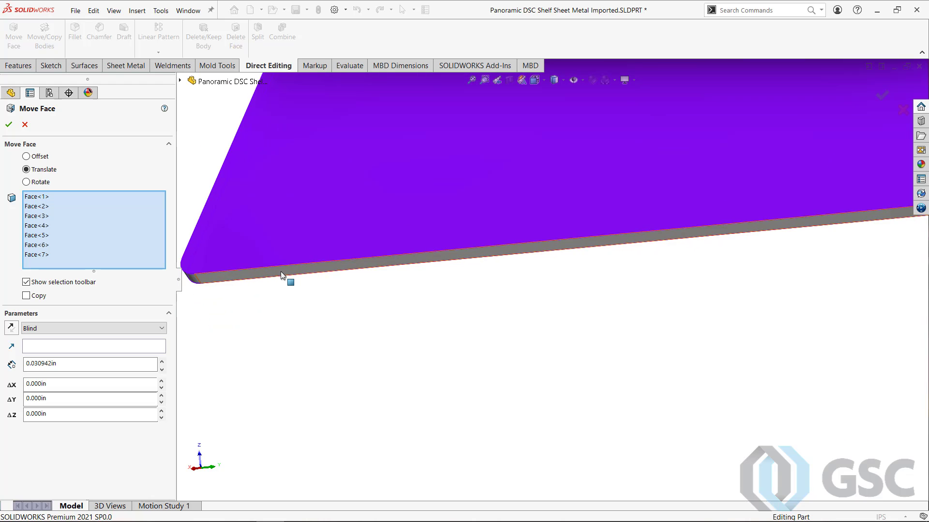
click(284, 275)
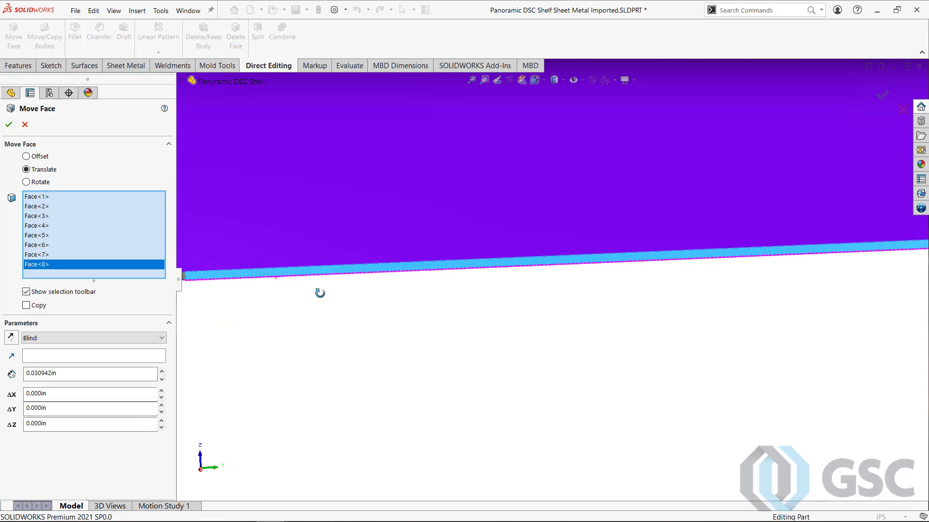
scroll(319, 293, up, 3)
scroll(496, 284, down, 3)
scroll(496, 283, down, 2)
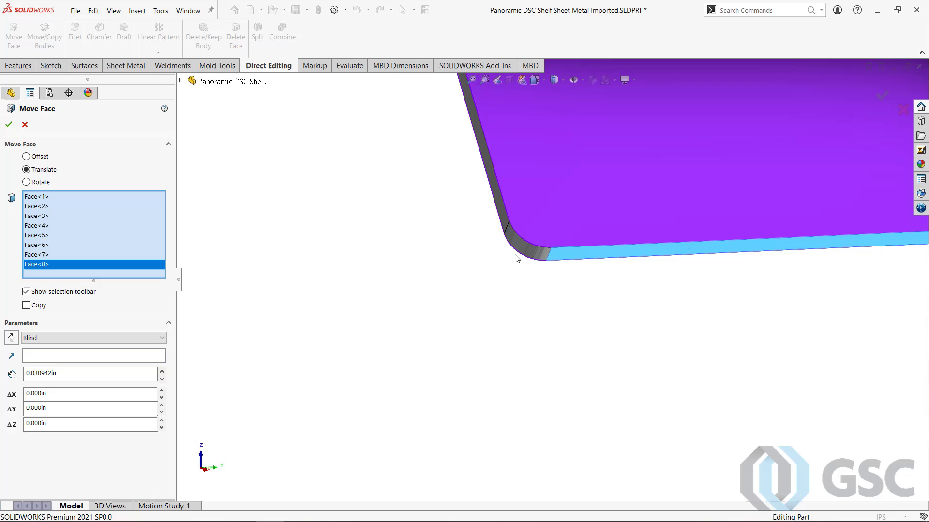
click(525, 246)
click(501, 216)
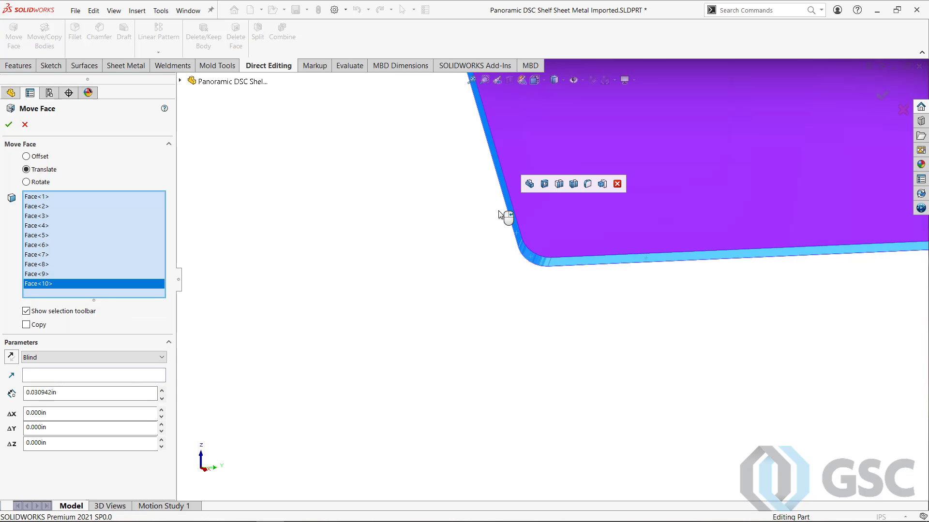
scroll(504, 208, up, 3)
scroll(510, 155, down, 2)
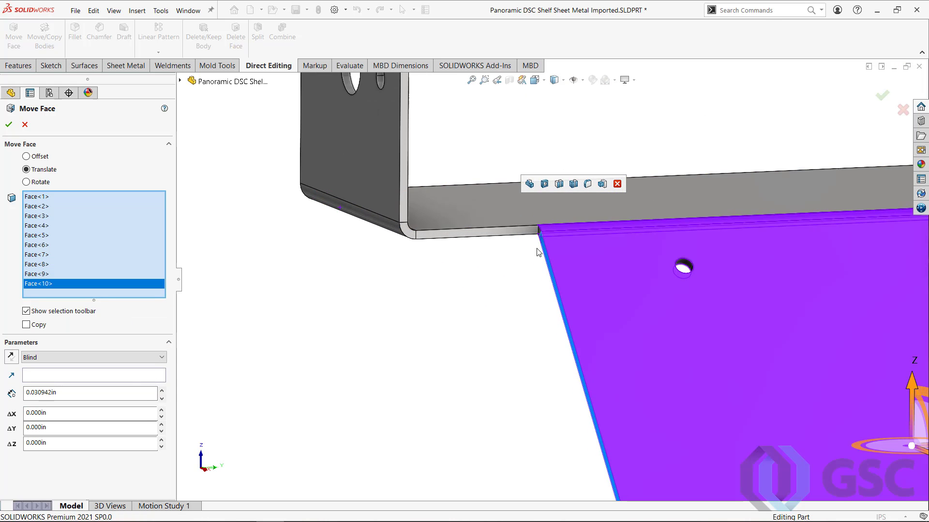
scroll(522, 188, down, 2)
scroll(534, 213, down, 1)
click(535, 213)
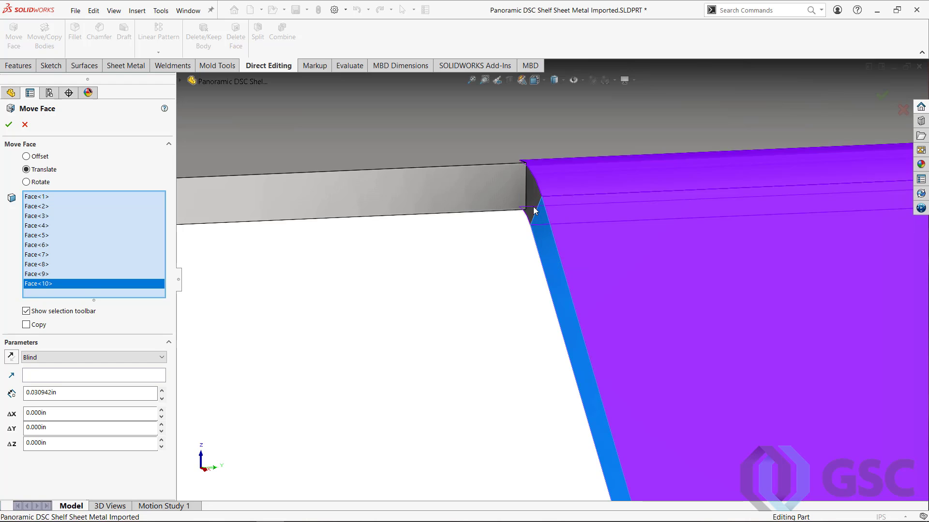
scroll(544, 290, up, 1)
scroll(550, 348, up, 1)
scroll(550, 382, up, 2)
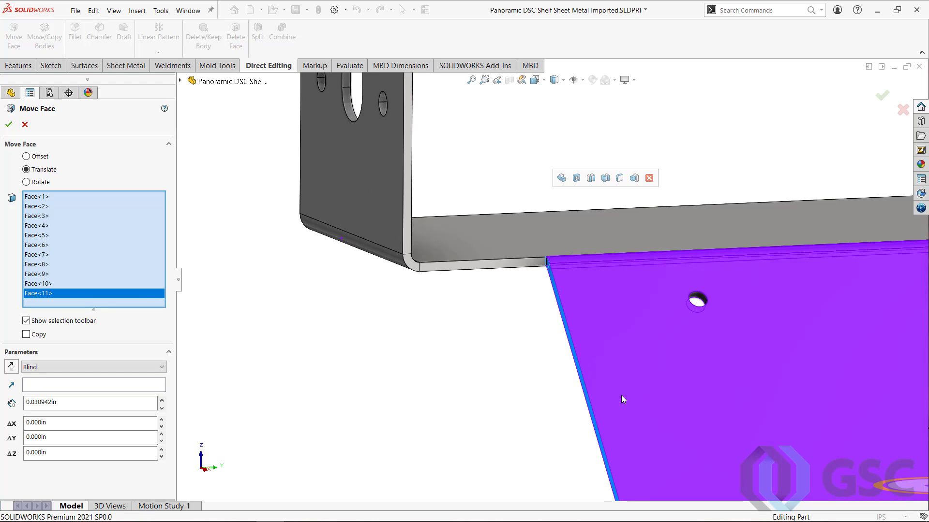
mouse_move(621, 396)
middle_down()
mouse_move(676, 425)
mouse_move(657, 356)
middle_up()
scroll(675, 425, up, 3)
scroll(657, 356, down, 1)
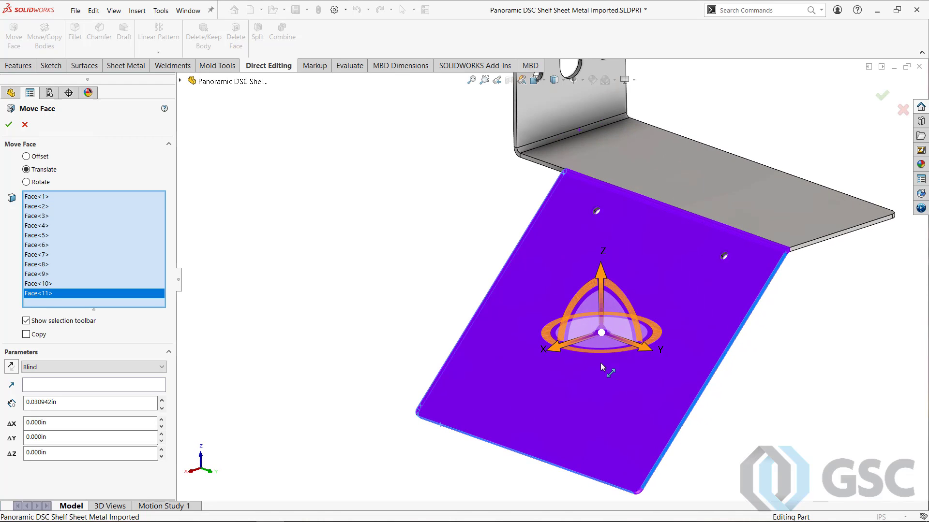
Translate the selected faces .030942in along X and accept to create Move Face6.
drag(557, 355, 531, 360)
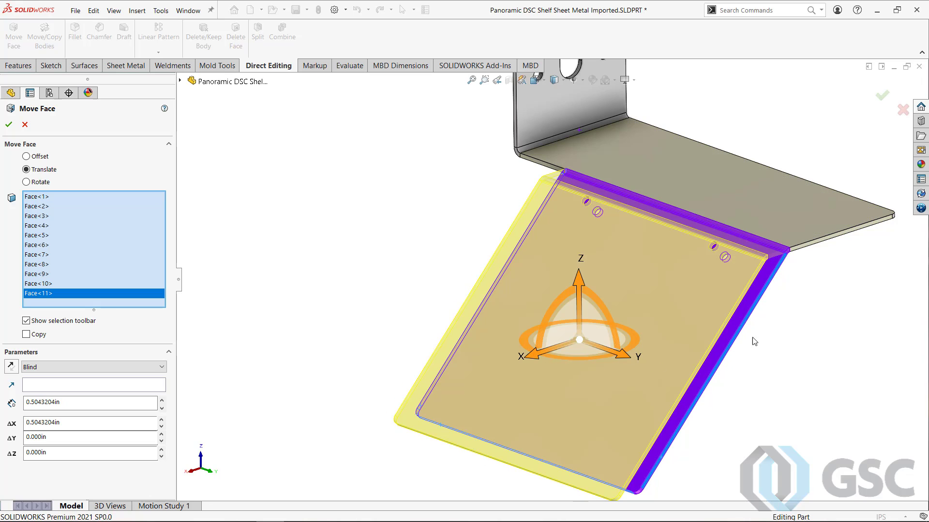
mouse_move(775, 319)
middle_down()
mouse_move(733, 326)
mouse_move(761, 314)
middle_up()
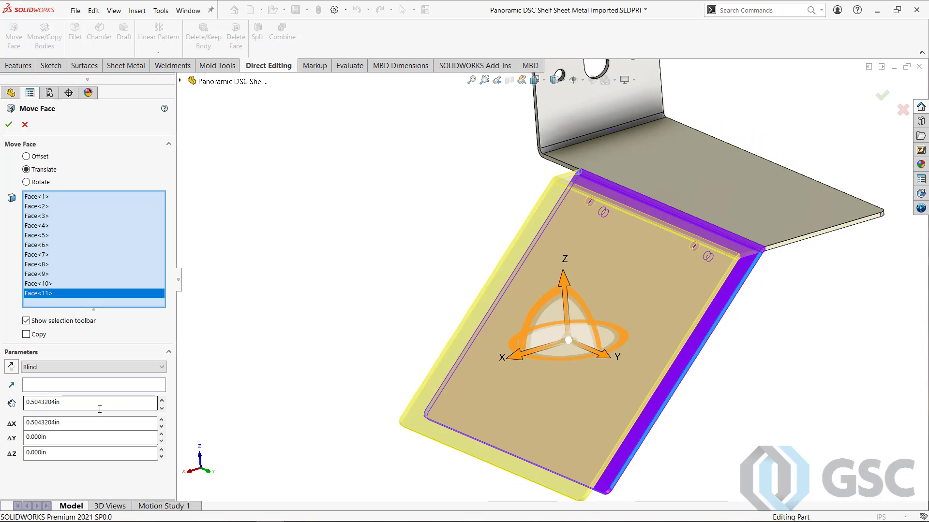
drag(87, 405, 14, 404)
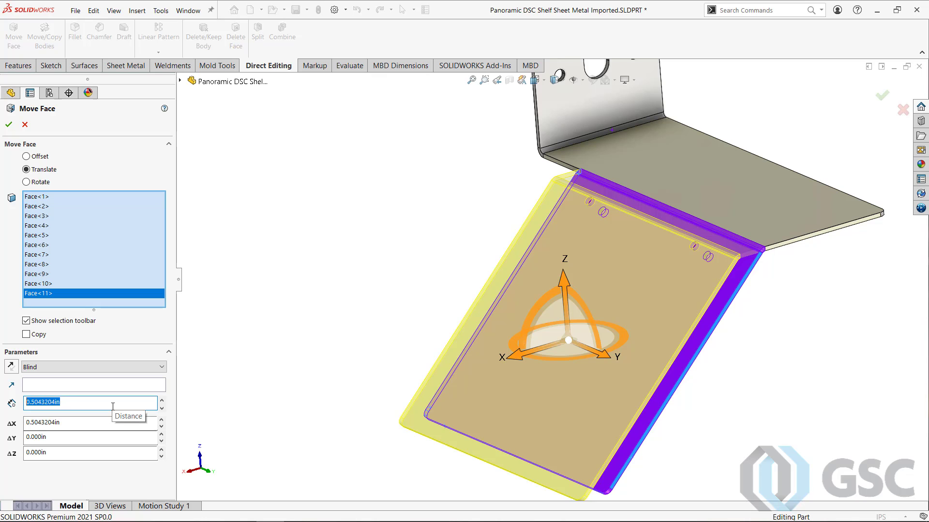
text(.030942)
key(Return)
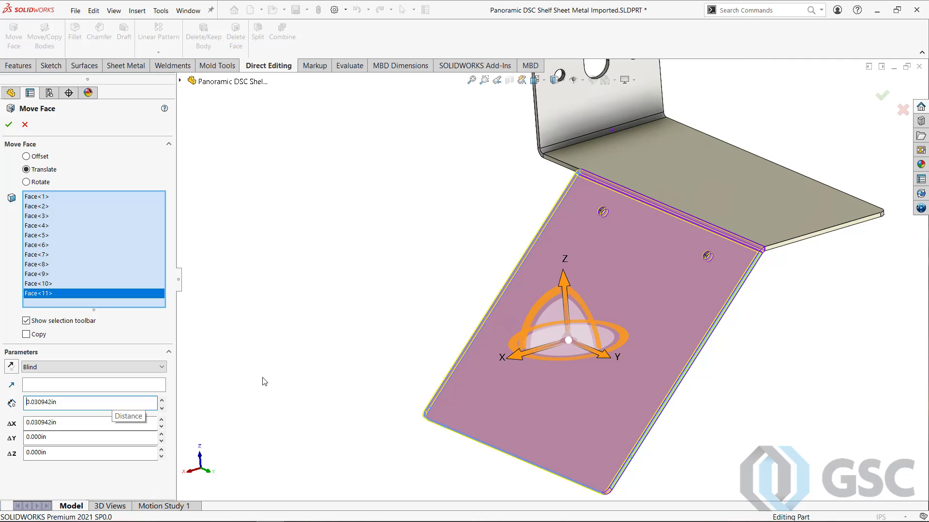
scroll(572, 170, down, 3)
scroll(571, 171, down, 2)
scroll(588, 235, down, 2)
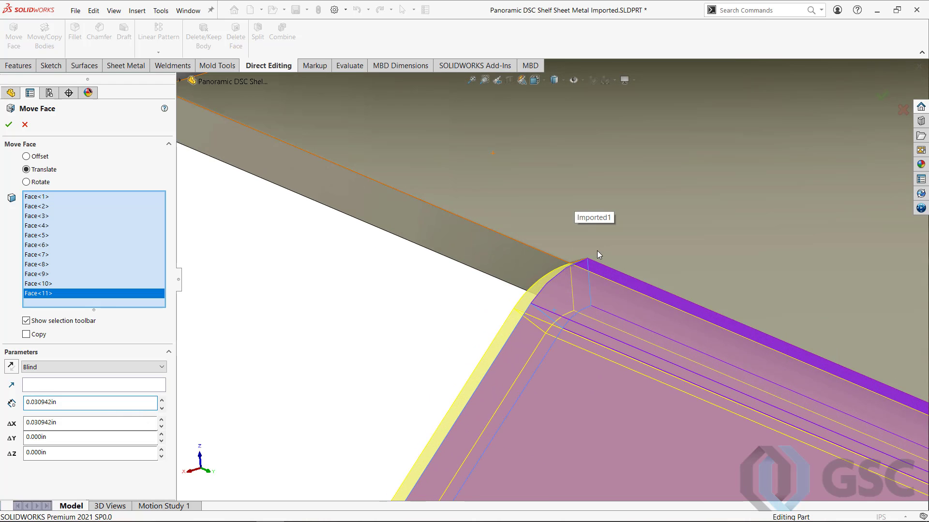
scroll(597, 250, down, 2)
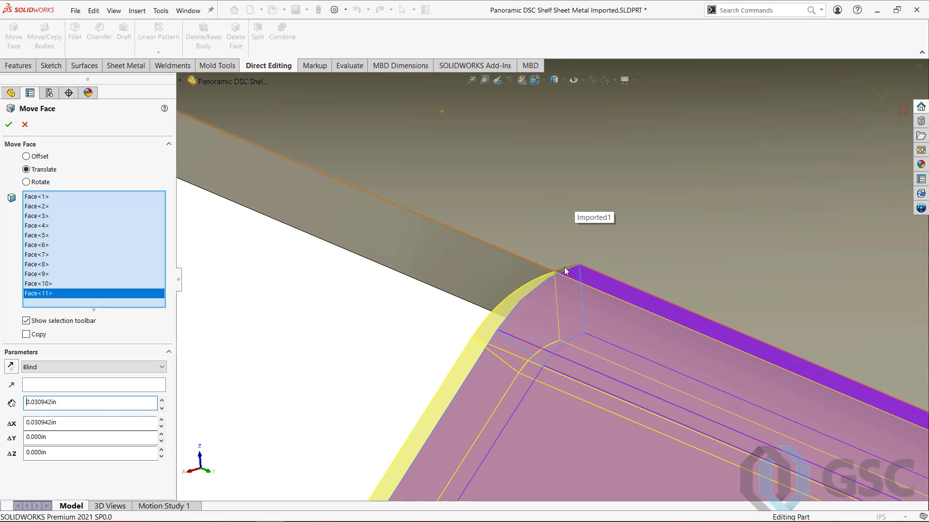
click(9, 124)
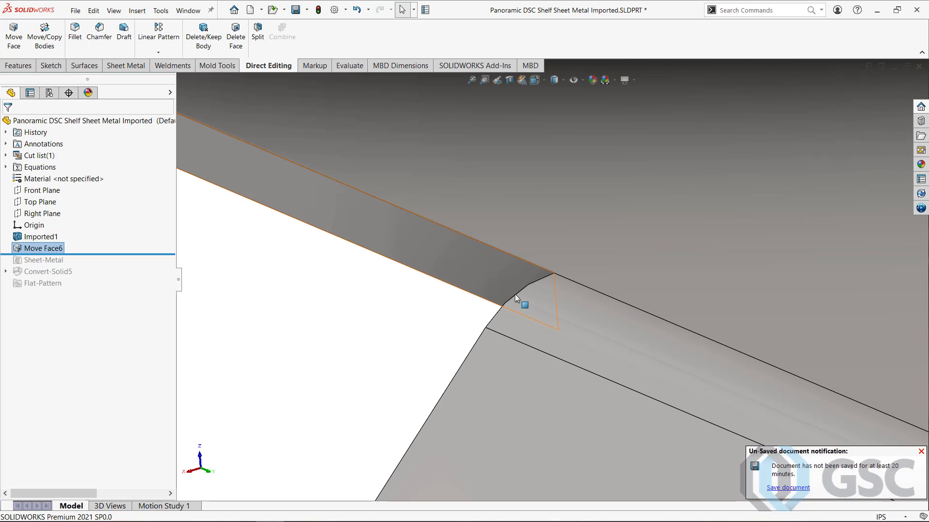
scroll(241, 297, up, 2)
scroll(369, 326, up, 2)
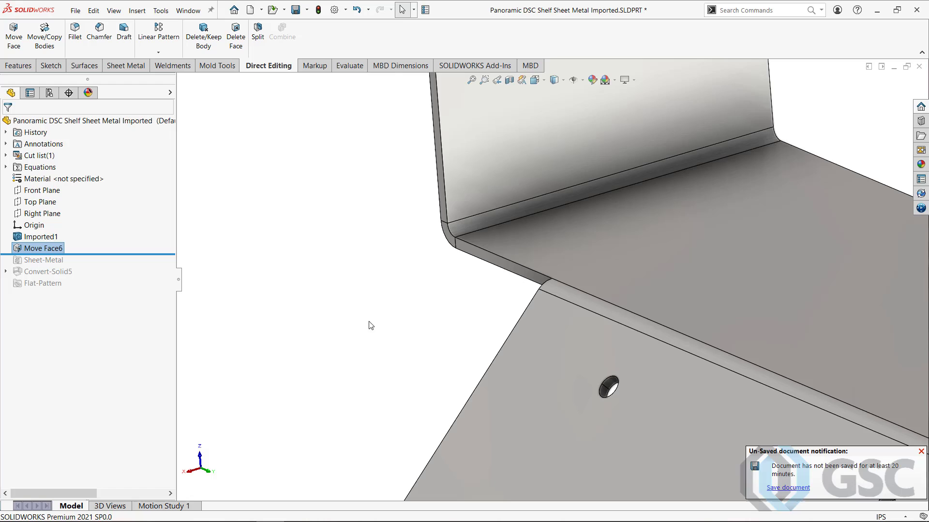
scroll(508, 346, up, 2)
scroll(582, 366, up, 1)
scroll(572, 323, down, 2)
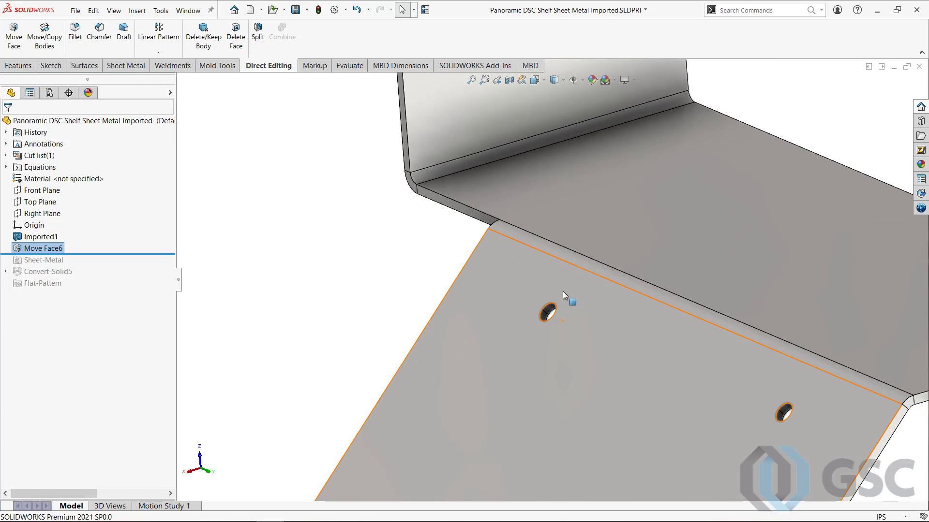
scroll(562, 291, down, 2)
scroll(509, 221, down, 2)
scroll(508, 222, down, 1)
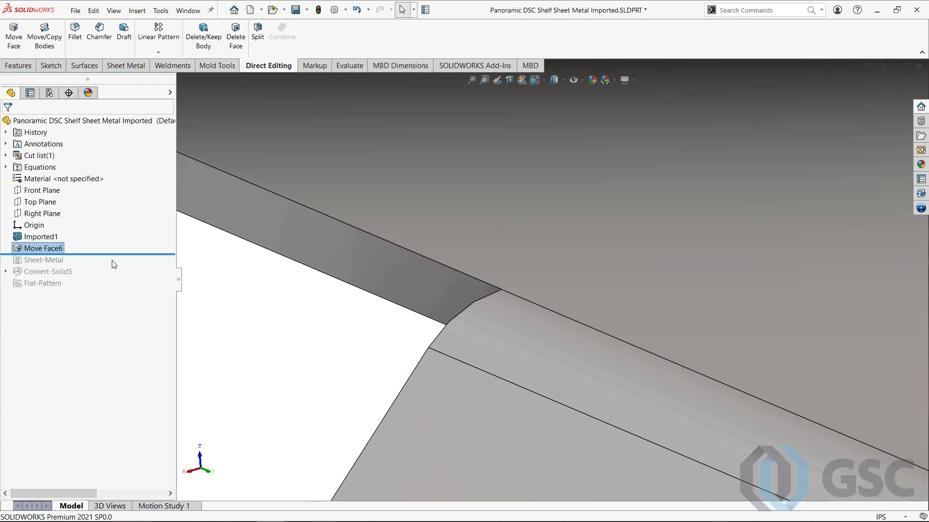
Roll the history forward past Convert-Solid5 so sheet metal rebuilds on Move Face6.
drag(119, 254, 115, 288)
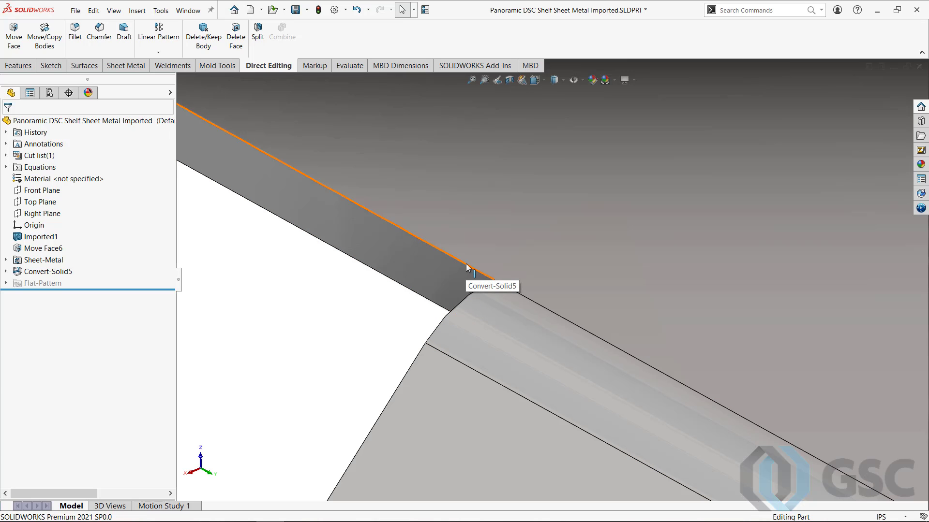
scroll(467, 267, up, 2)
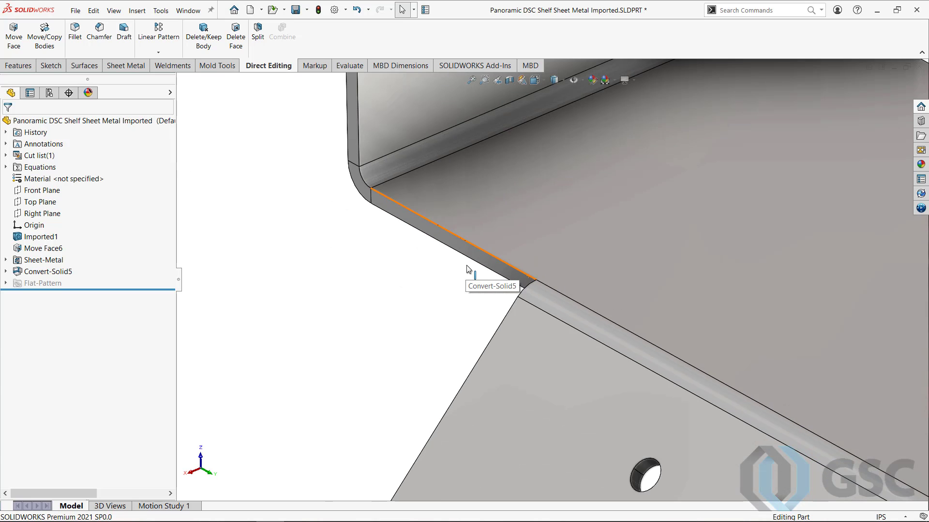
scroll(469, 268, up, 2)
scroll(479, 279, up, 2)
scroll(512, 305, up, 2)
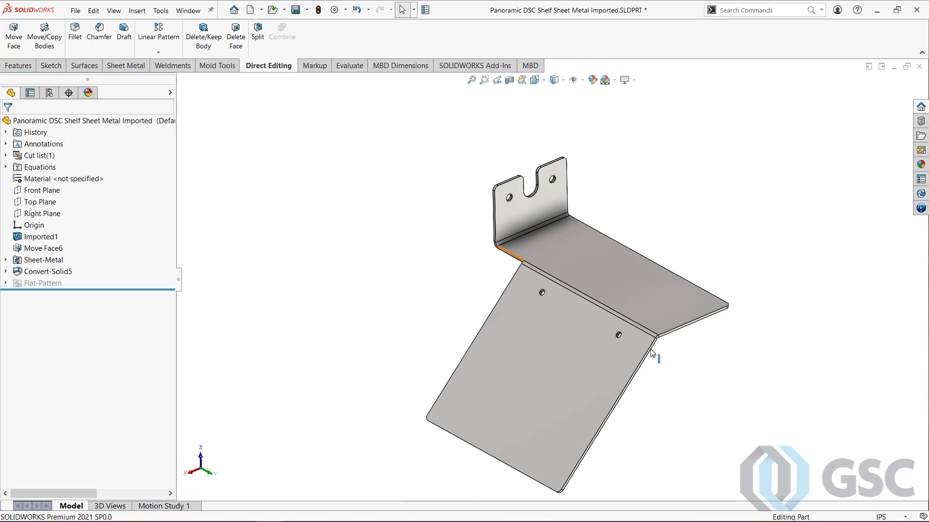
scroll(653, 322, down, 2)
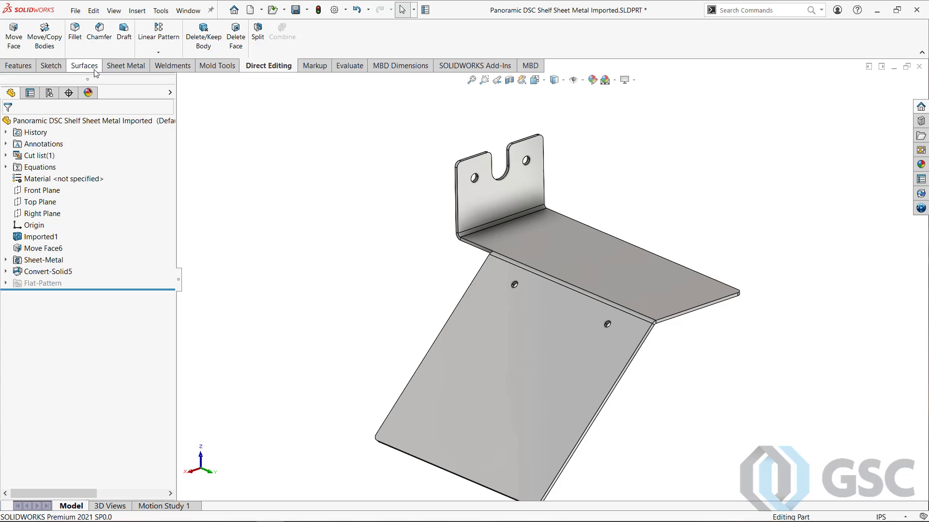
click(127, 66)
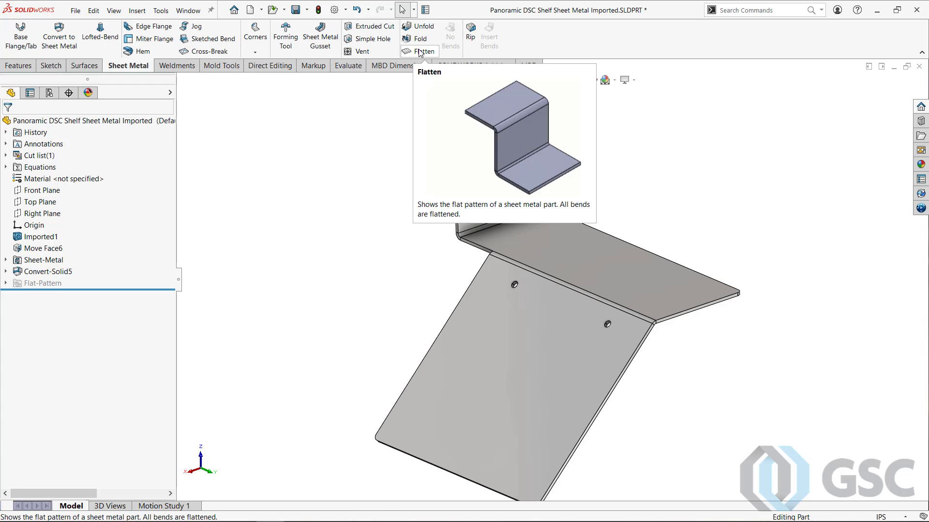
click(413, 51)
scroll(485, 286, down, 3)
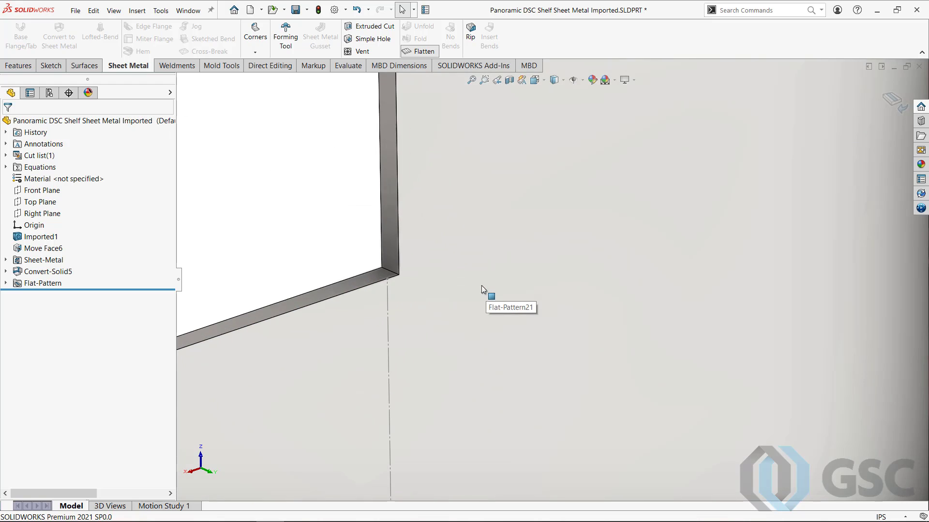
middle_drag(481, 285, 409, 247)
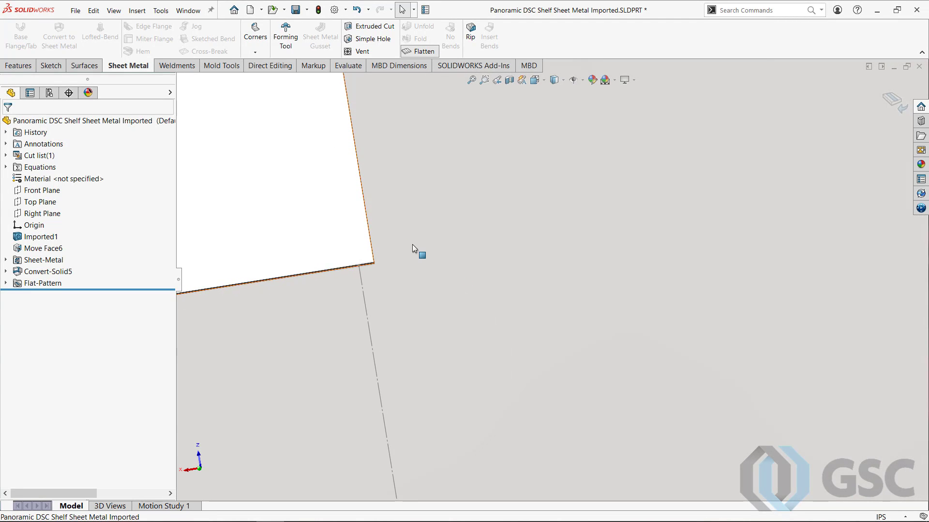
scroll(412, 245, up, 2)
scroll(414, 265, up, 2)
scroll(429, 272, up, 2)
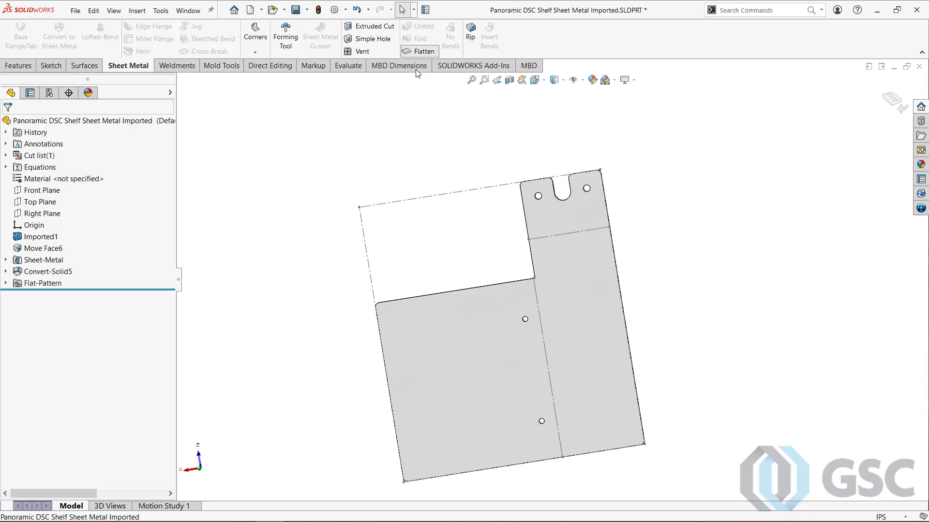
click(419, 51)
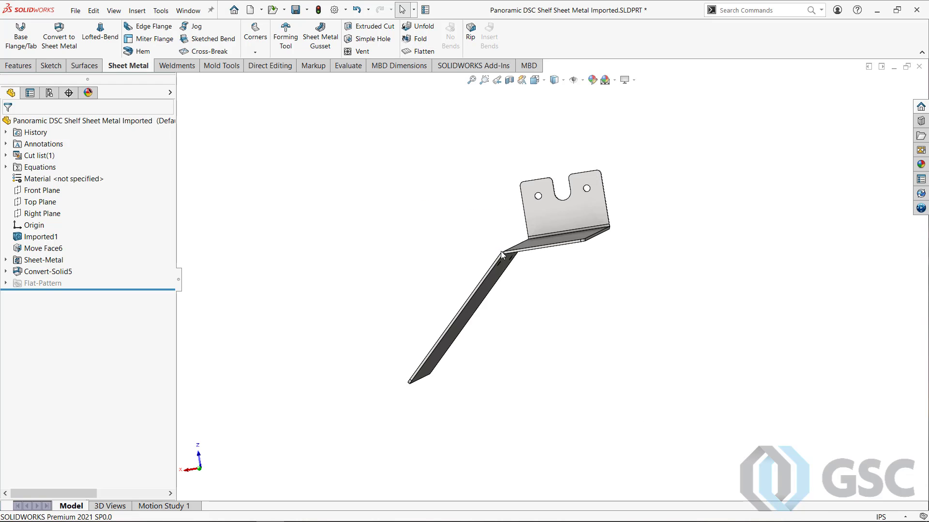
middle_drag(501, 251, 569, 266)
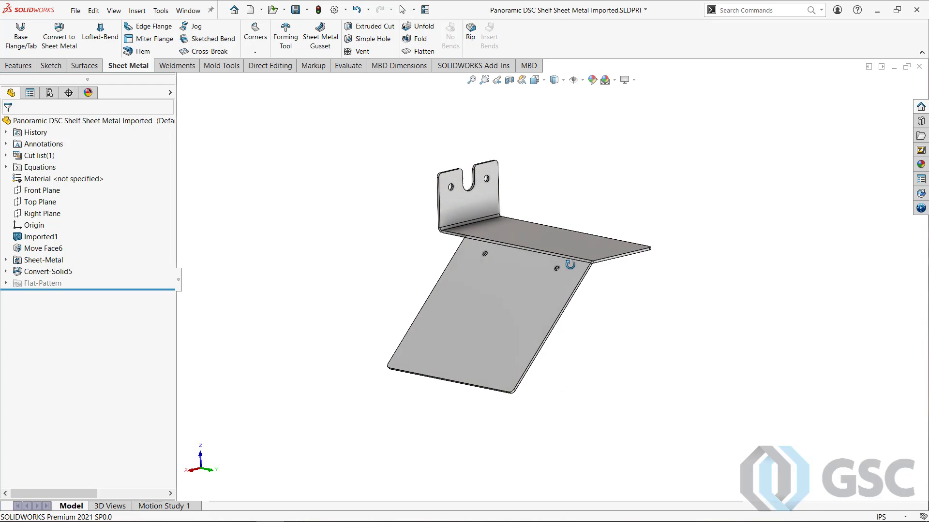
scroll(521, 225, down, 2)
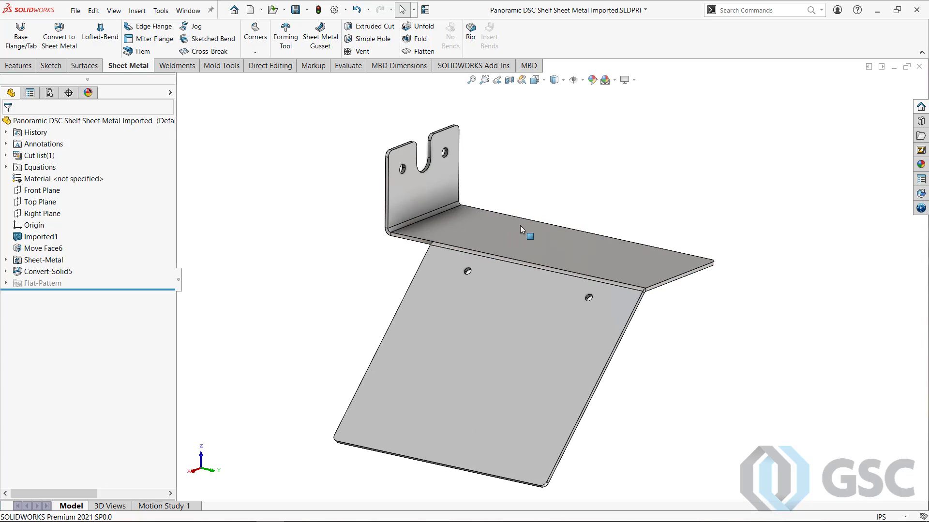